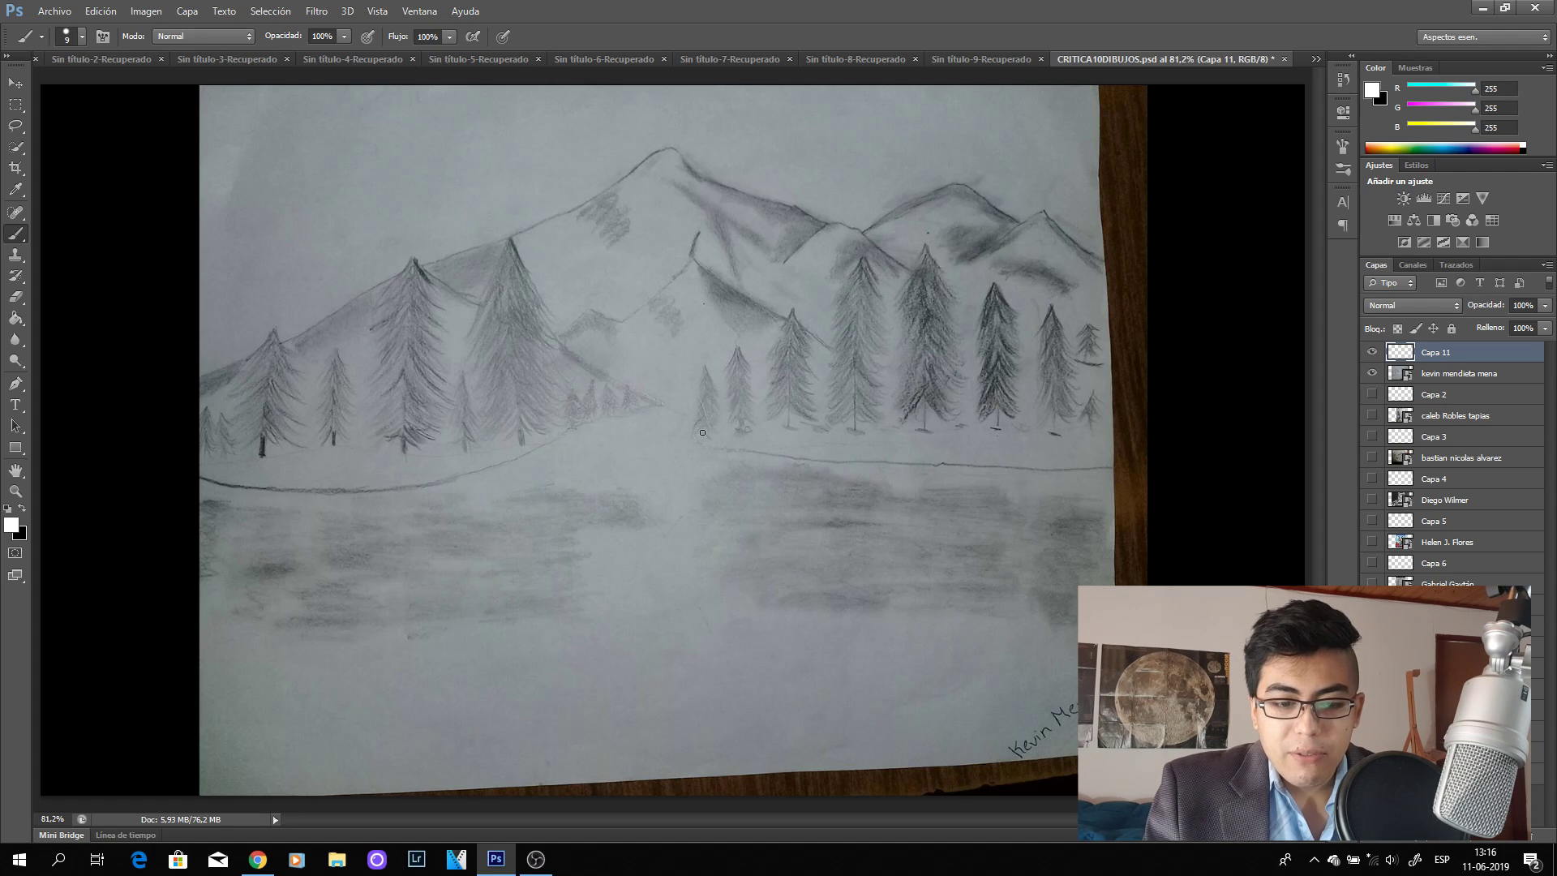
Paint a straight white baseline under the right-hand row of trees and cross it with five short upright marks.
left_click_drag(703, 423, 1083, 435)
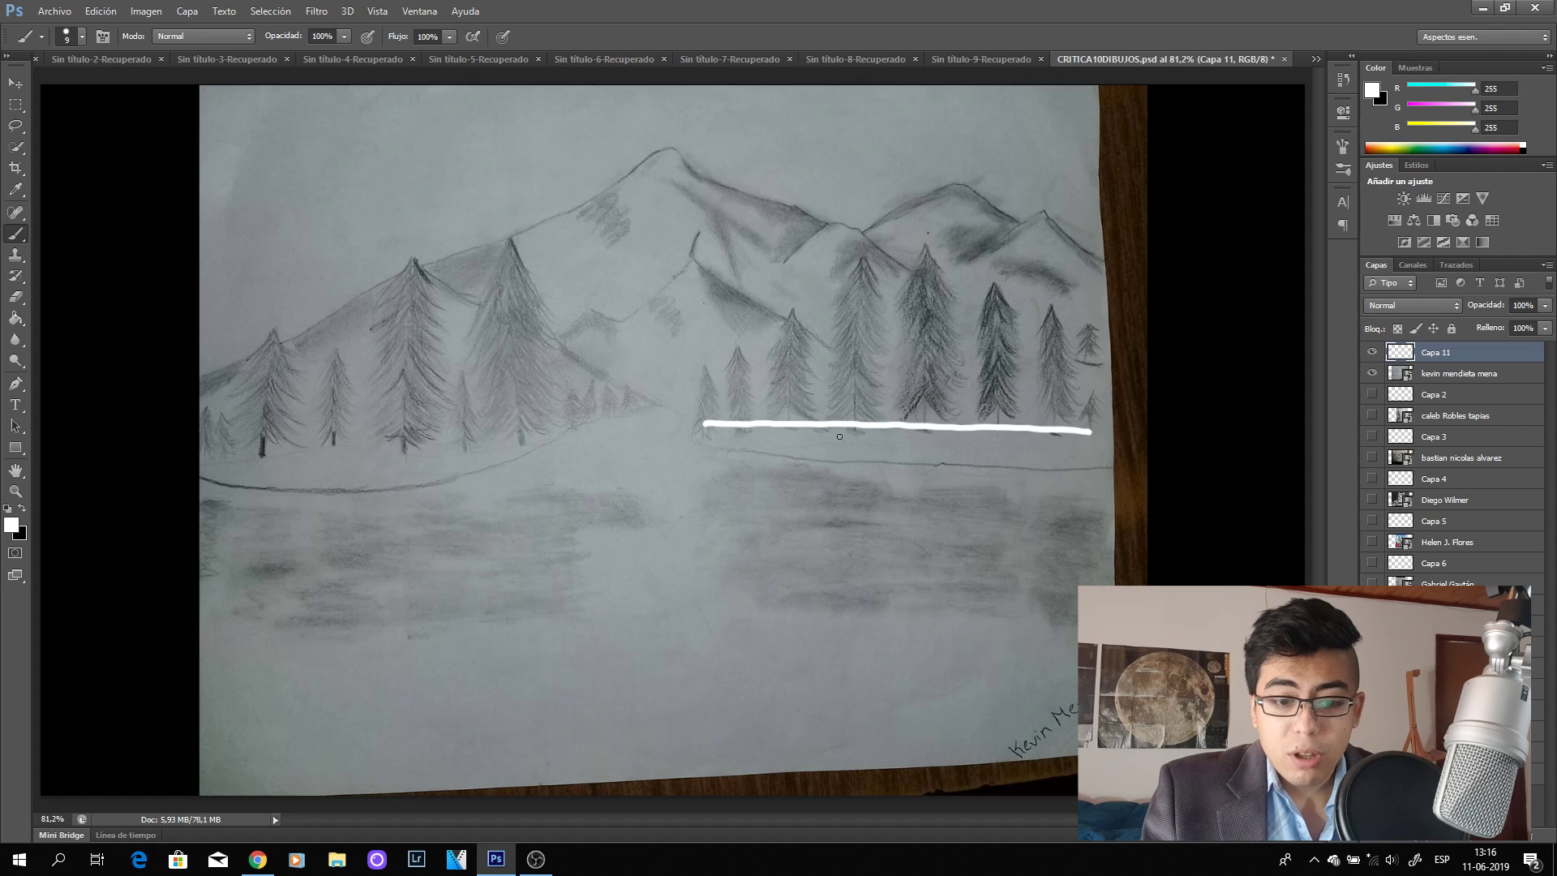
left_click_drag(825, 459, 827, 381)
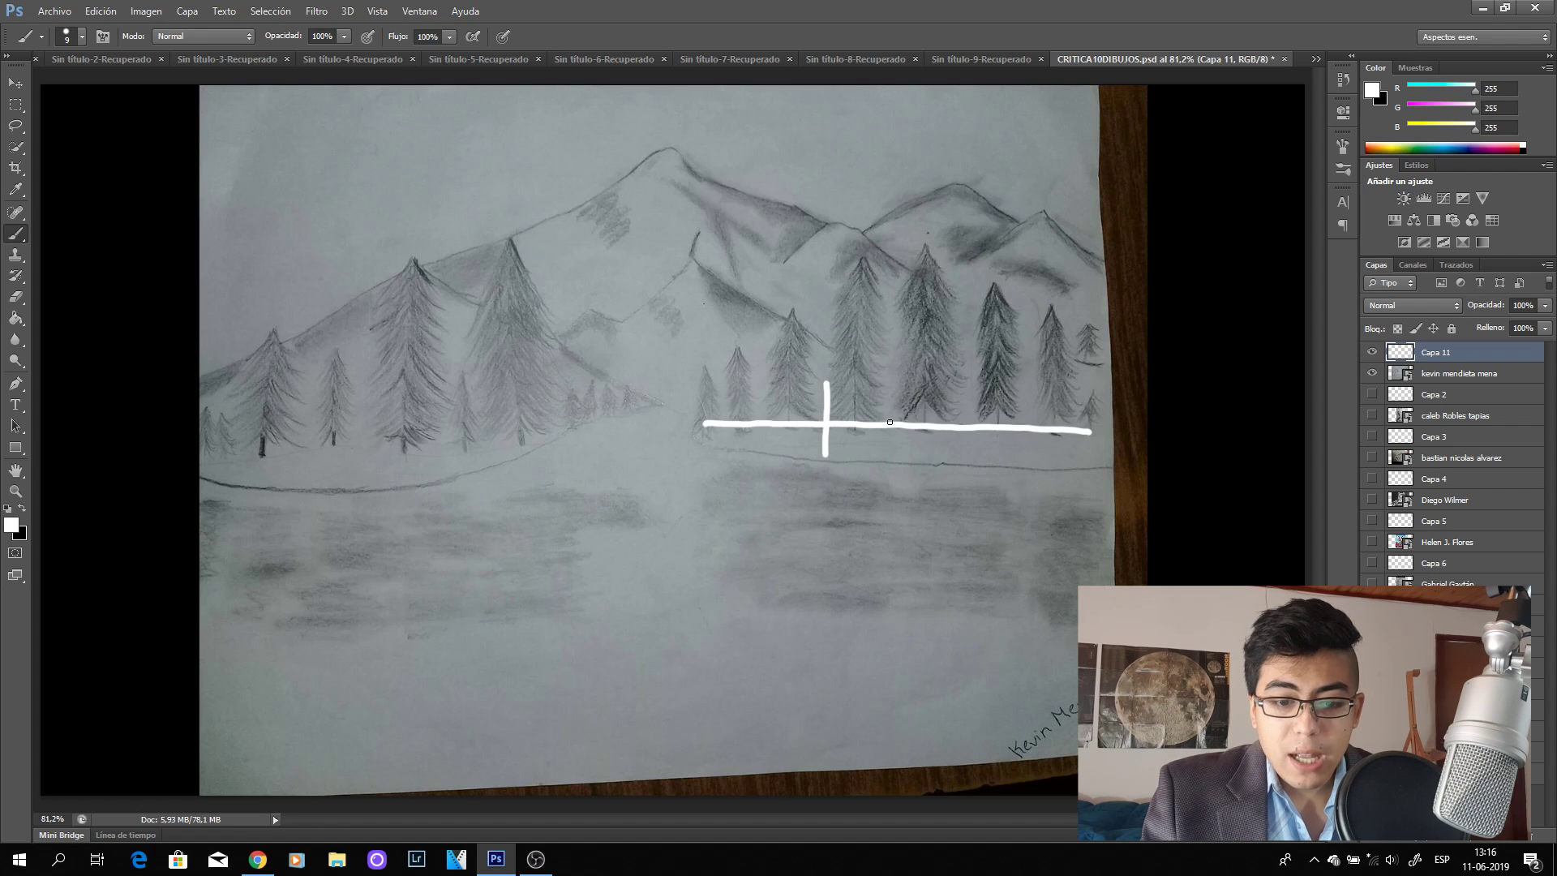
mouse_move(888, 438)
left_mouse_down()
mouse_move(886, 405)
mouse_move(965, 386)
left_mouse_up()
left_click_drag(1013, 459, 1014, 412)
left_click_drag(1078, 451, 1082, 401)
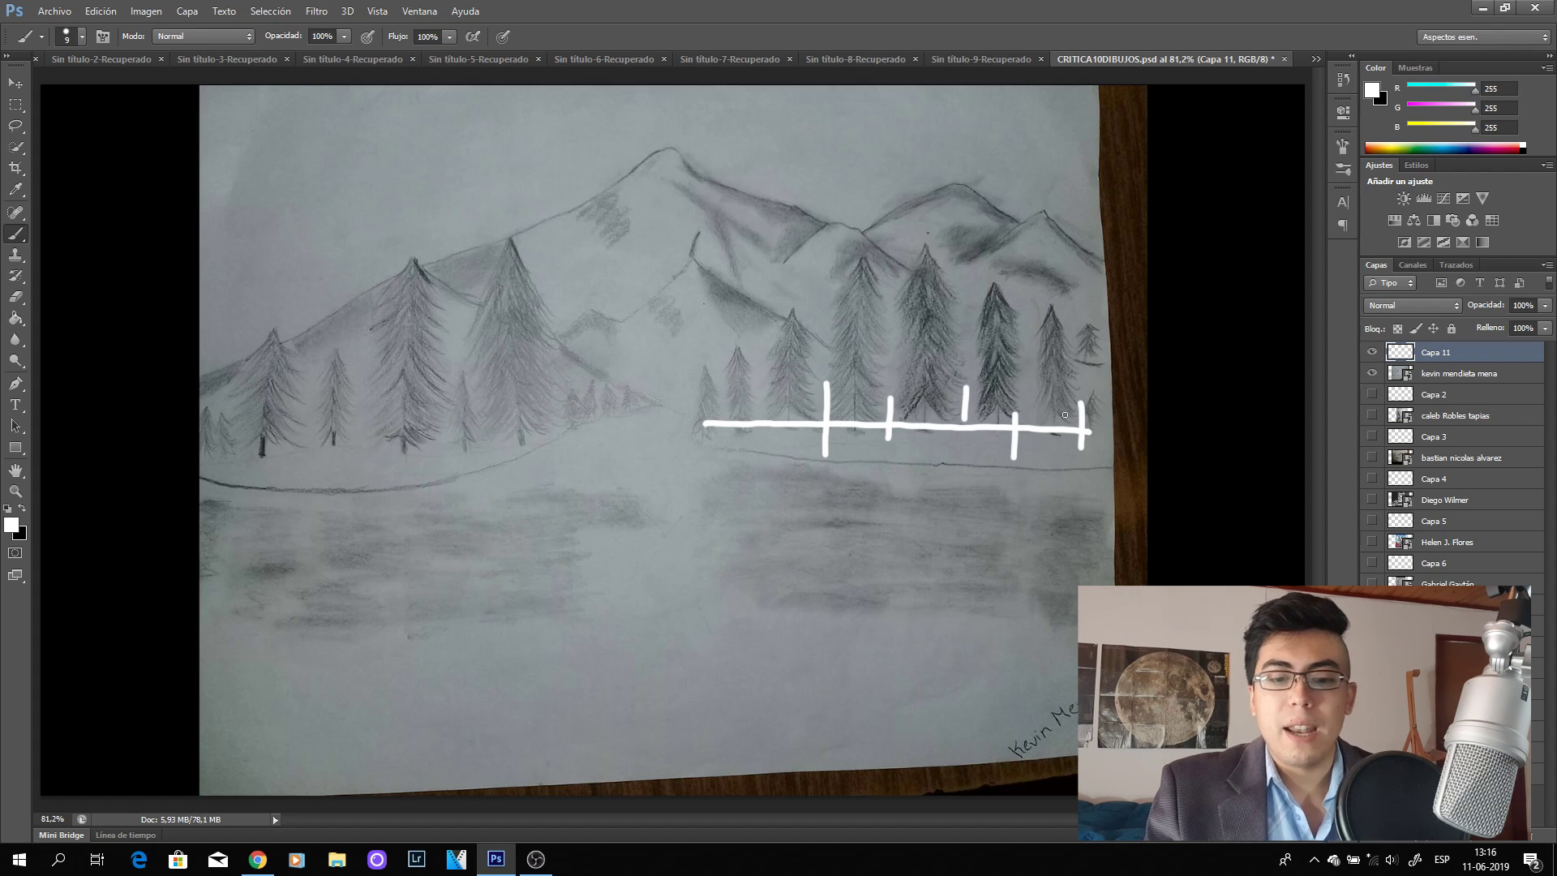
Paint a white baseline under the left-hand trees and mark the sloping sides of the tall tree's tip.
mouse_move(210, 443)
left_mouse_down()
mouse_move(455, 443)
mouse_move(516, 460)
left_mouse_up()
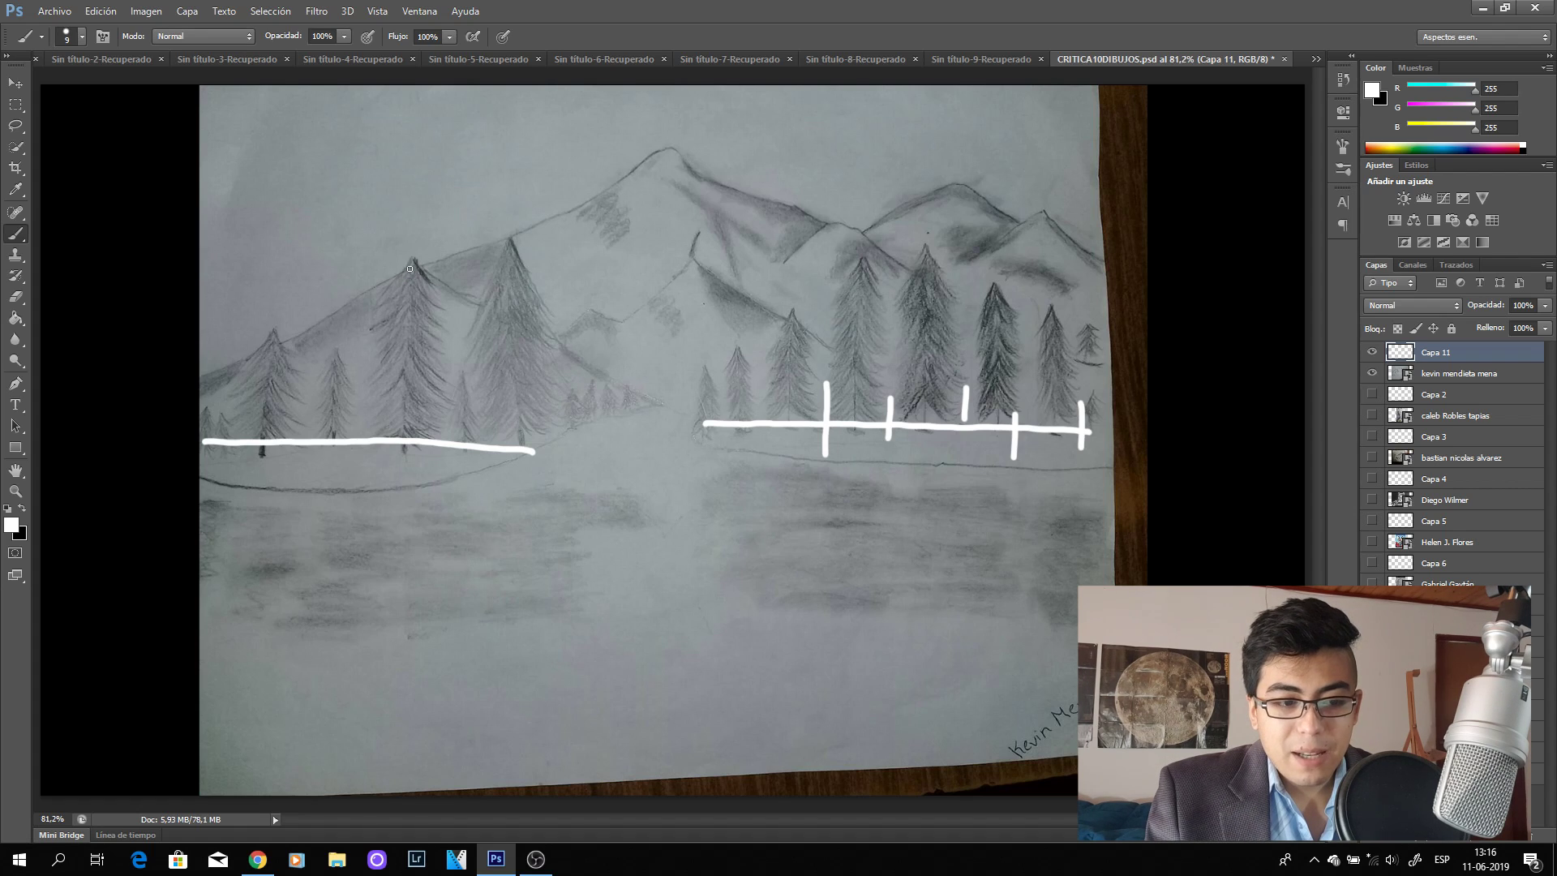
left_click_drag(414, 263, 357, 307)
left_click_drag(412, 263, 469, 305)
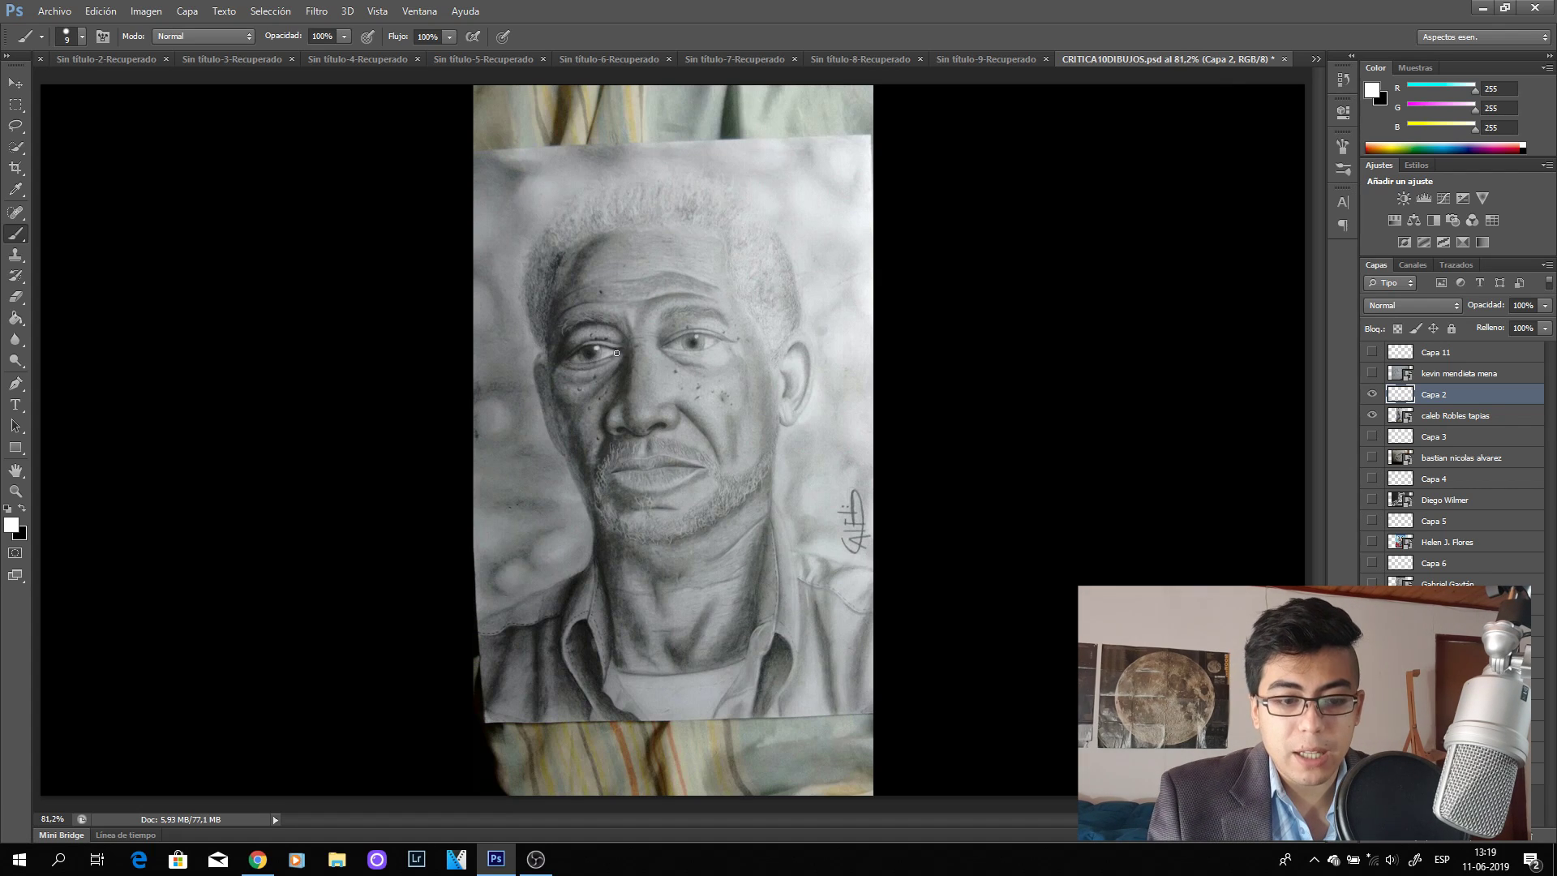
Paint a short white mark from the eye on the left toward the nose bridge in the portrait on Capa 2.
left_click_drag(619, 351, 664, 350)
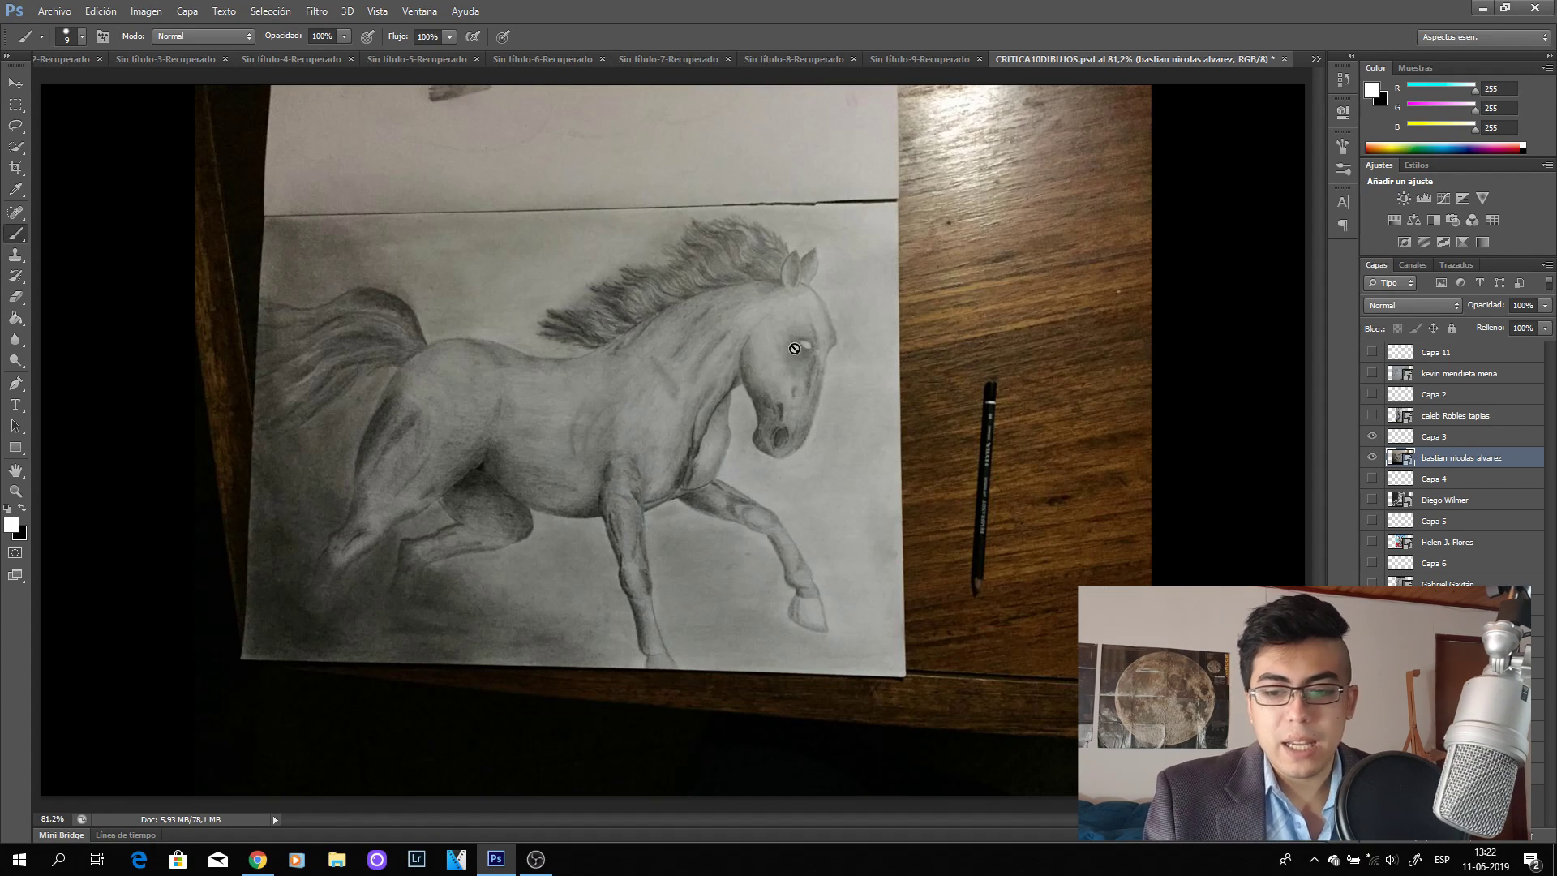
On Capa 3, paint a white face contour and ear outline on the horse's head, erasing the excess outer curve.
left_click(1419, 436)
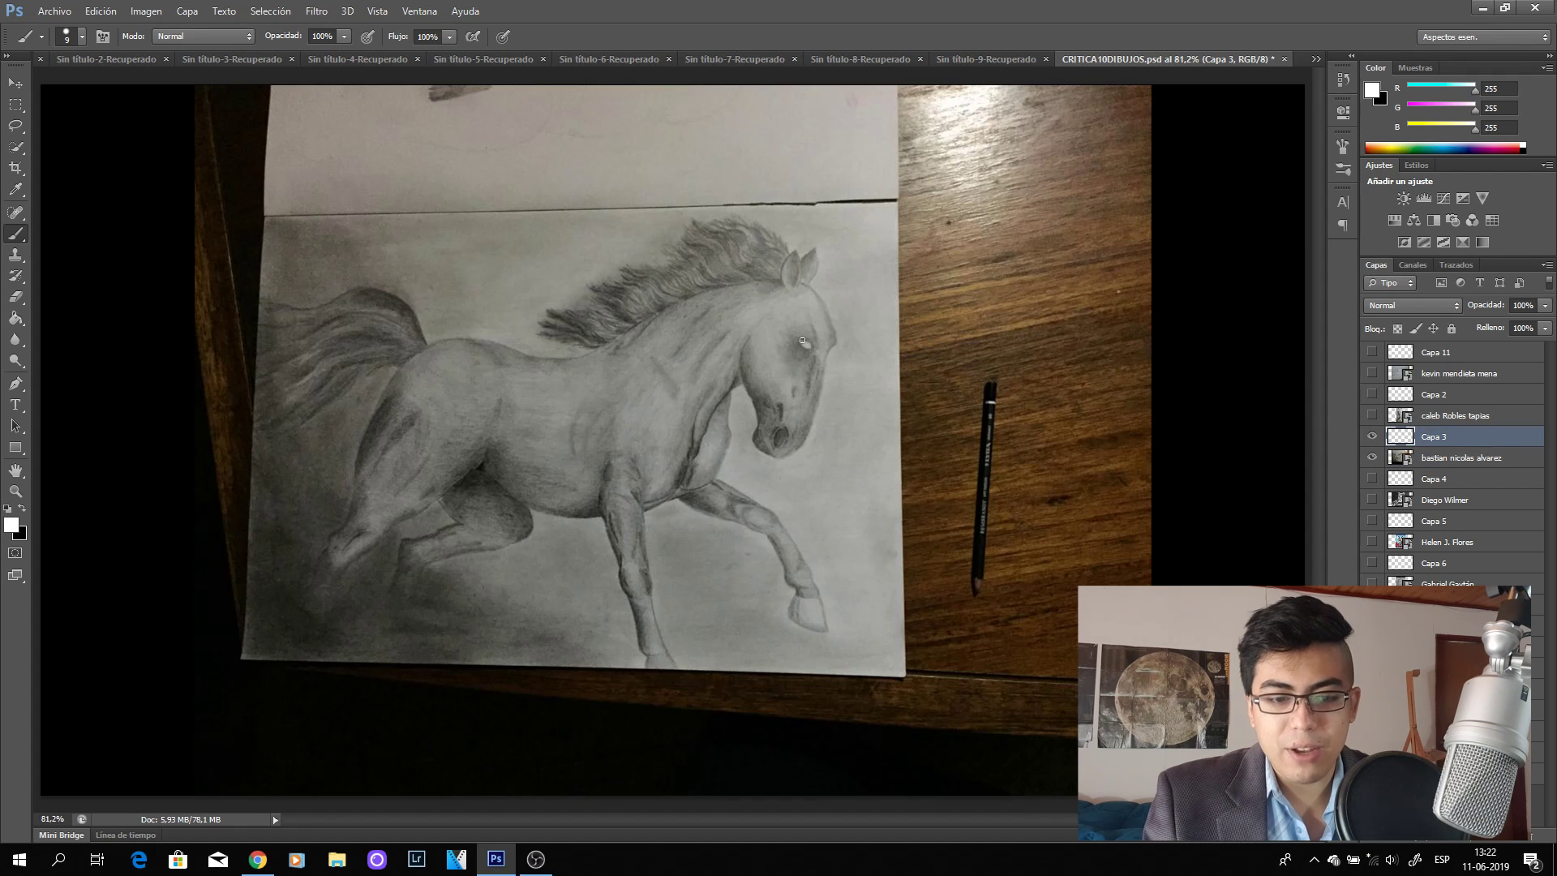
mouse_move(802, 281)
left_mouse_down()
mouse_move(837, 336)
mouse_move(827, 402)
mouse_move(774, 462)
left_mouse_up()
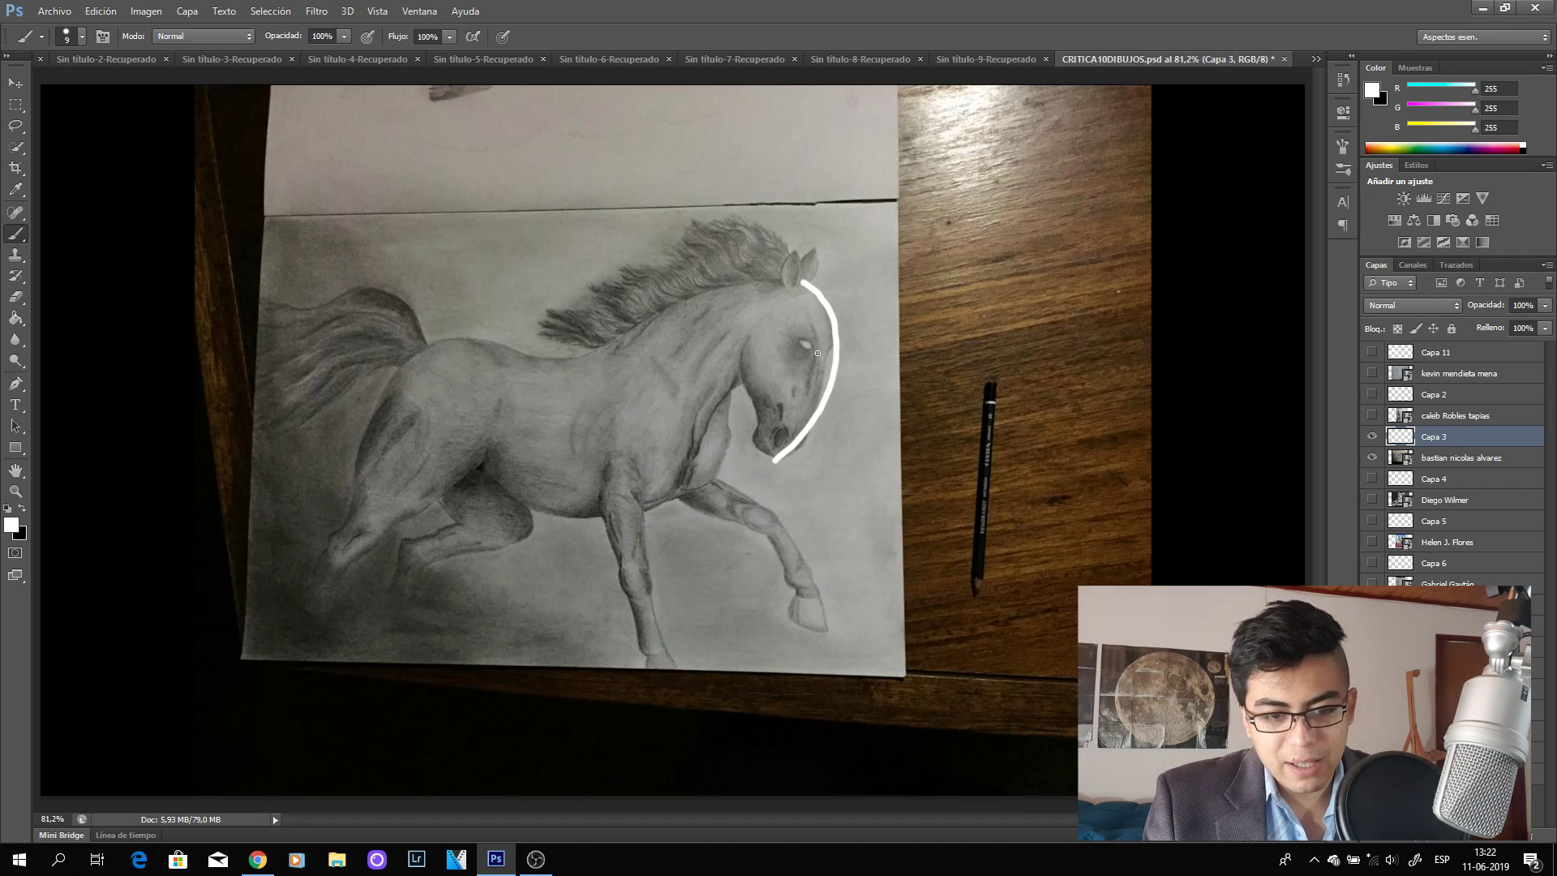
mouse_move(831, 330)
left_mouse_down()
mouse_move(804, 446)
mouse_move(779, 459)
left_mouse_up()
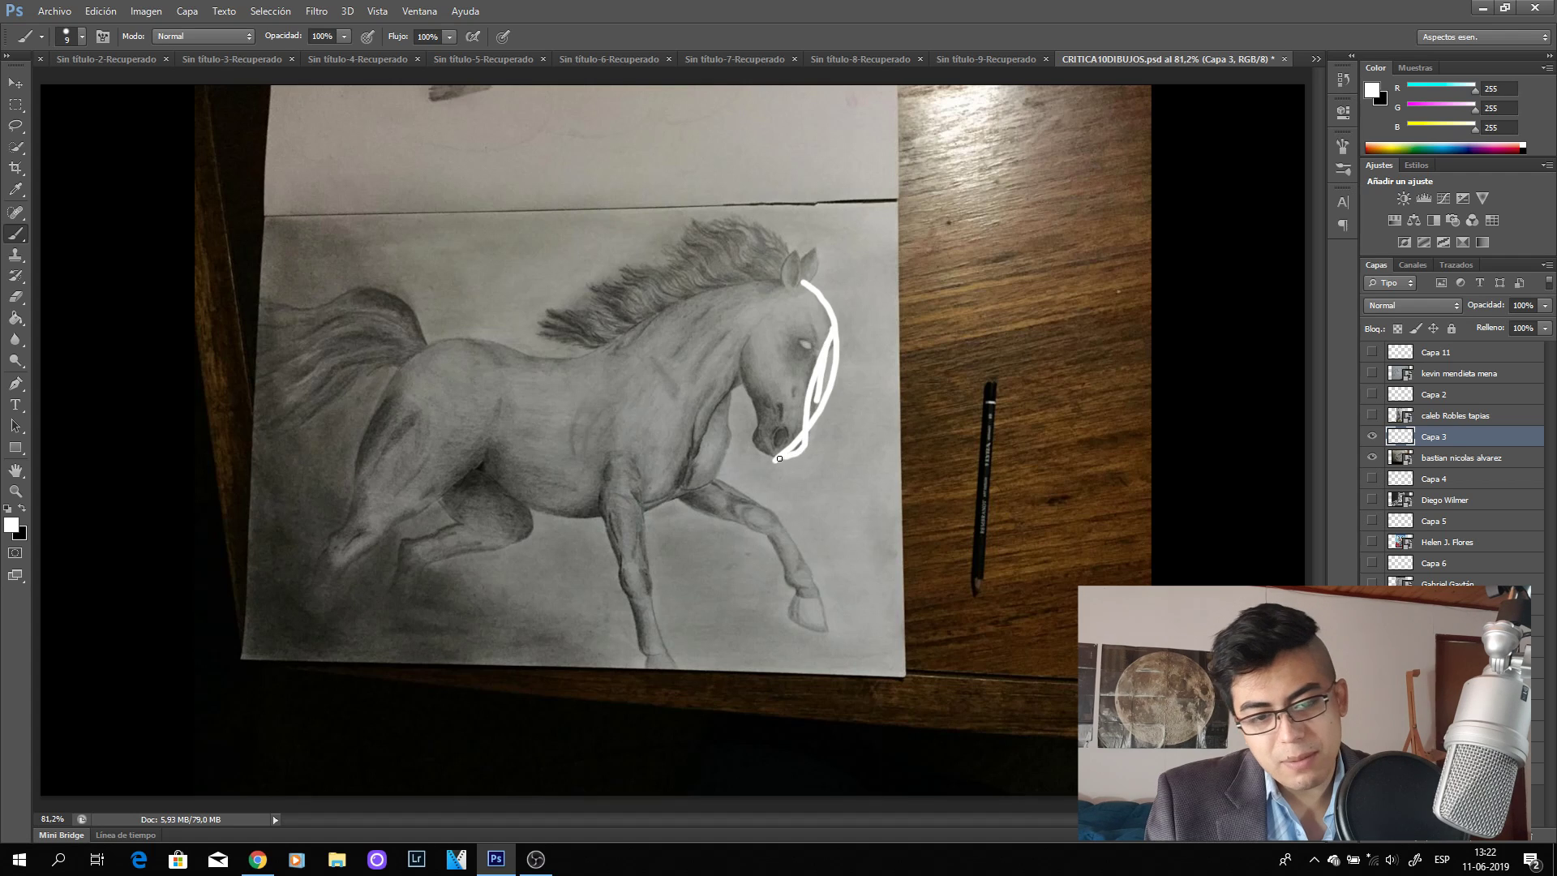
left_click(17, 300)
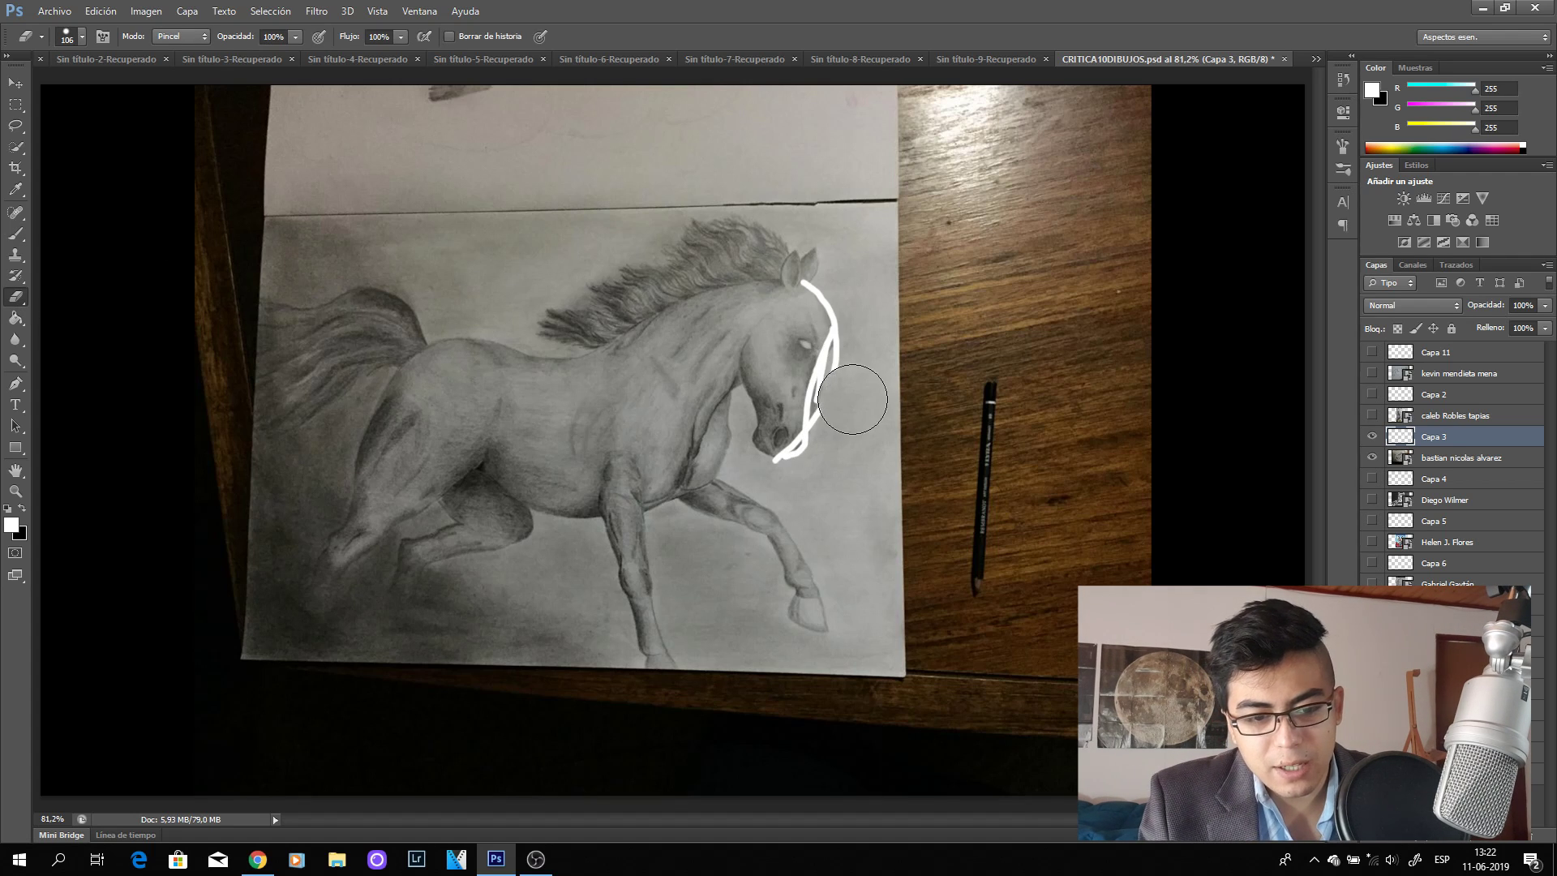
mouse_move(855, 395)
left_mouse_down()
mouse_move(861, 362)
mouse_move(843, 433)
left_mouse_up()
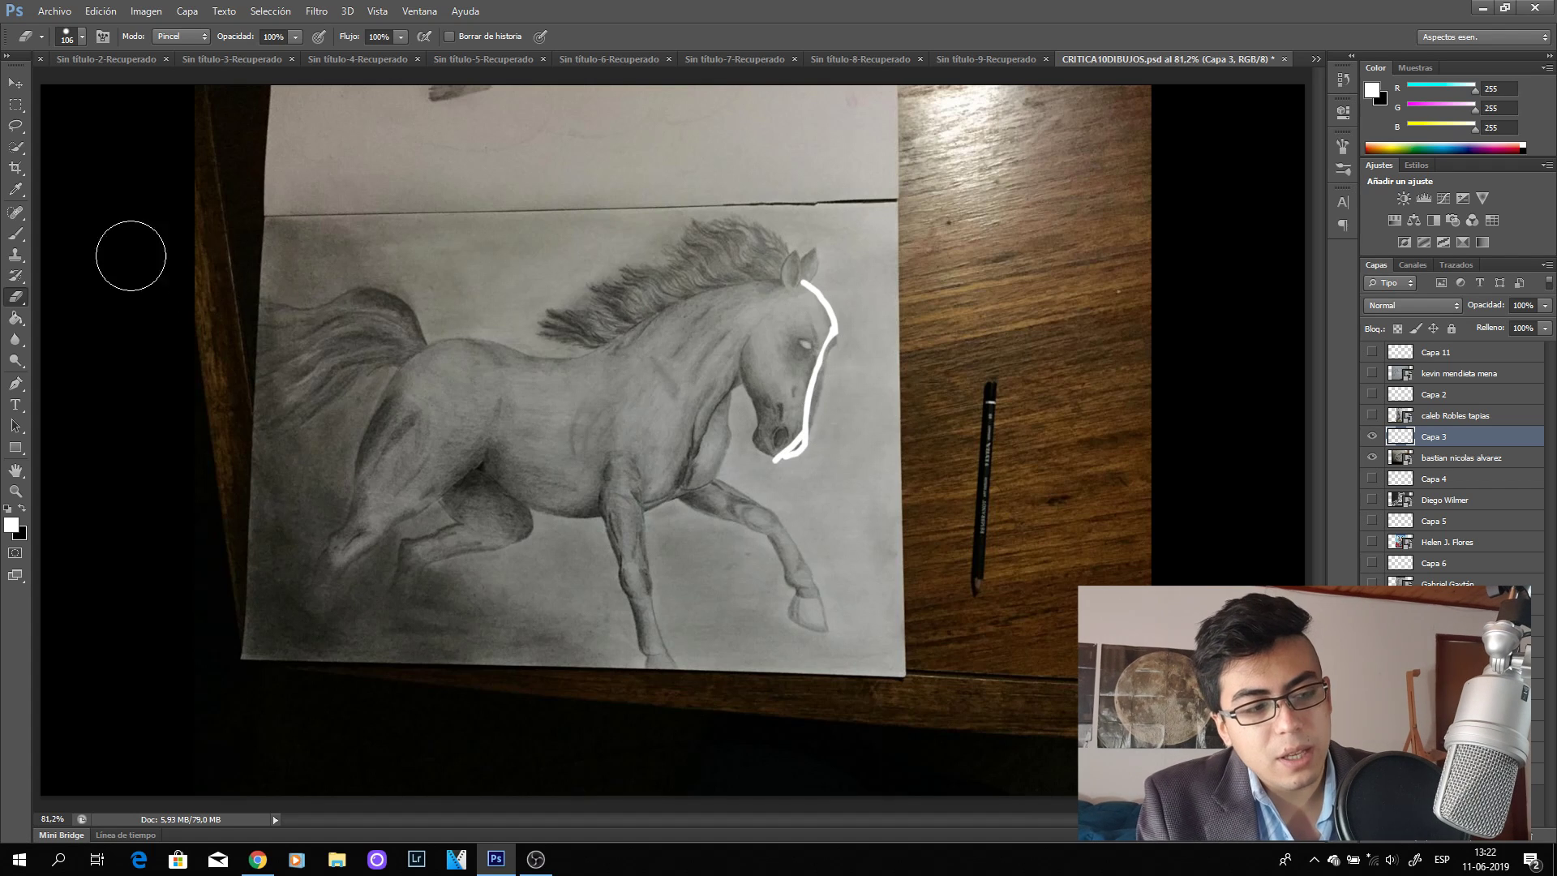
left_click(24, 234)
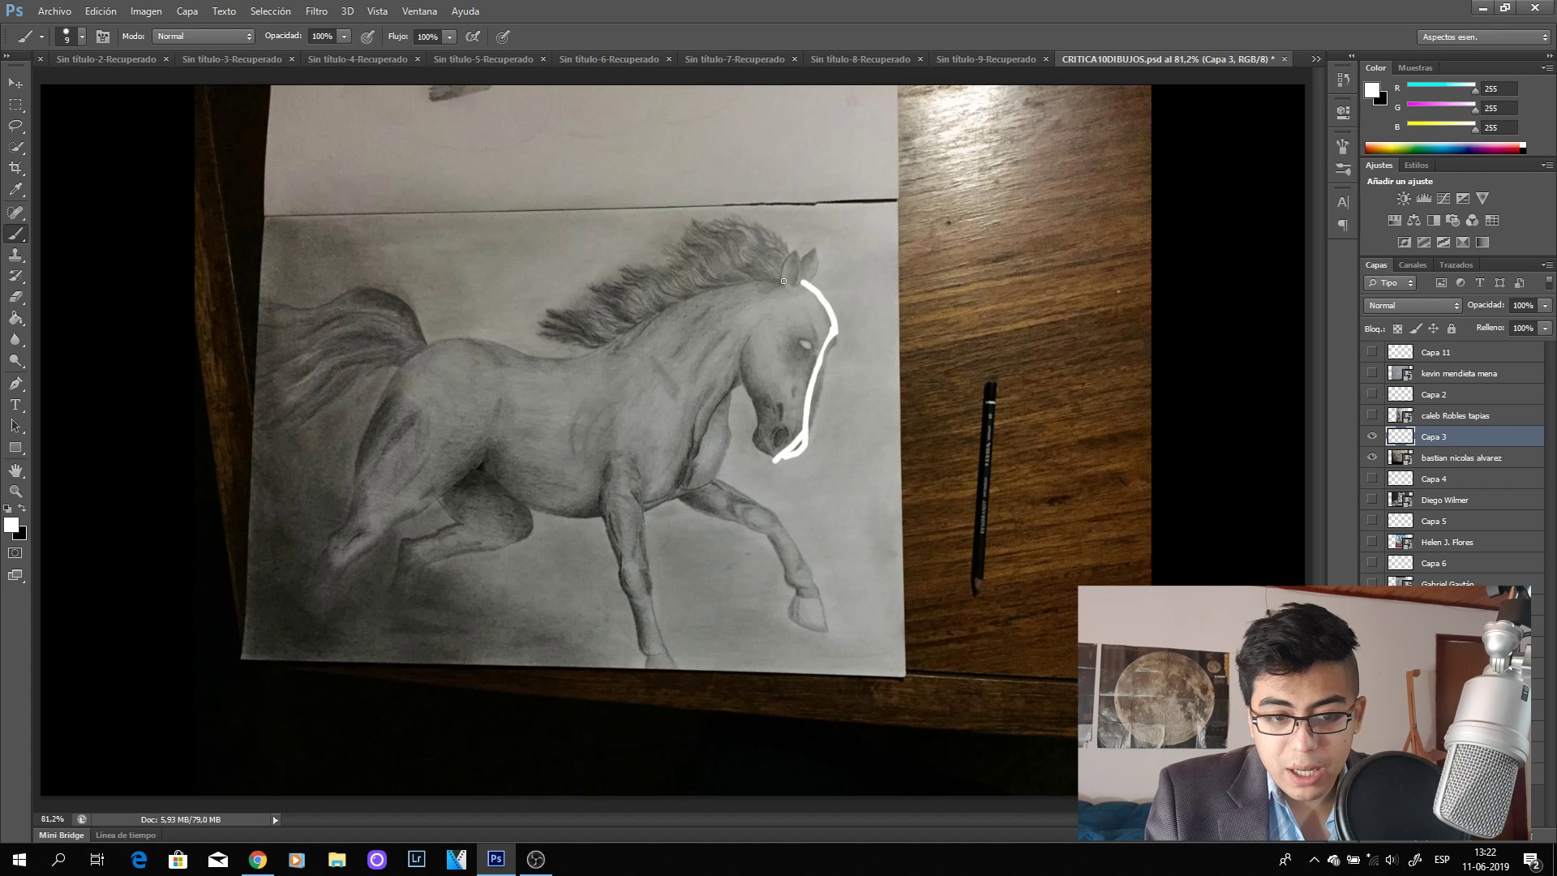
mouse_move(785, 268)
left_mouse_down()
mouse_move(792, 310)
mouse_move(791, 249)
mouse_move(800, 307)
left_mouse_up()
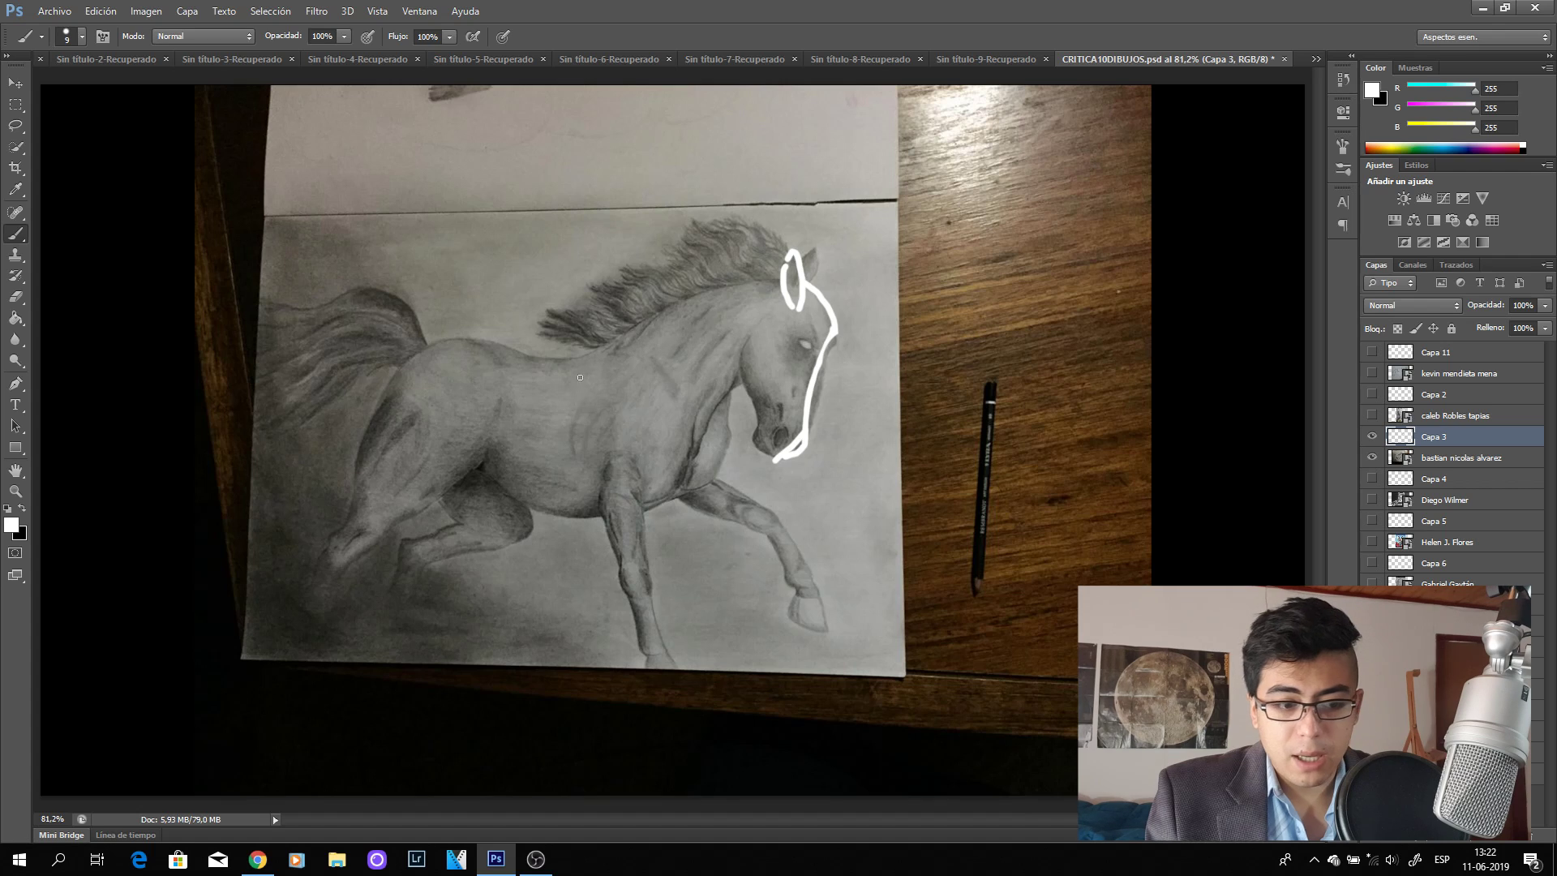
Outline the horse's shoulder, the top of its front leg and its rear hind leg with white brush strokes.
left_click(597, 509)
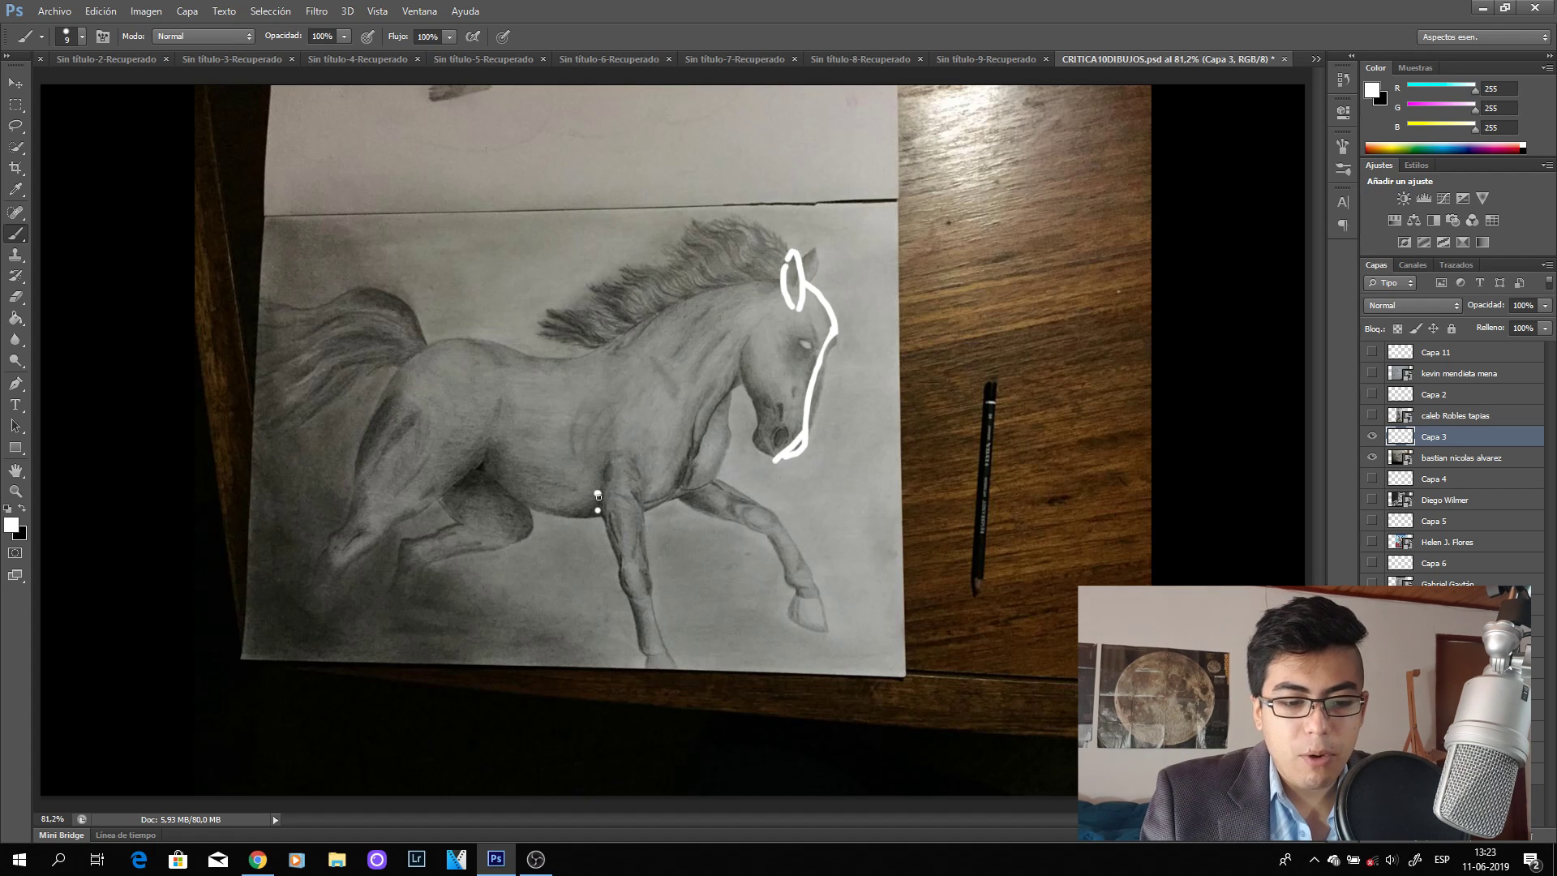
mouse_move(596, 511)
left_mouse_down()
mouse_move(589, 427)
mouse_move(630, 367)
mouse_move(660, 367)
mouse_move(652, 438)
left_mouse_up()
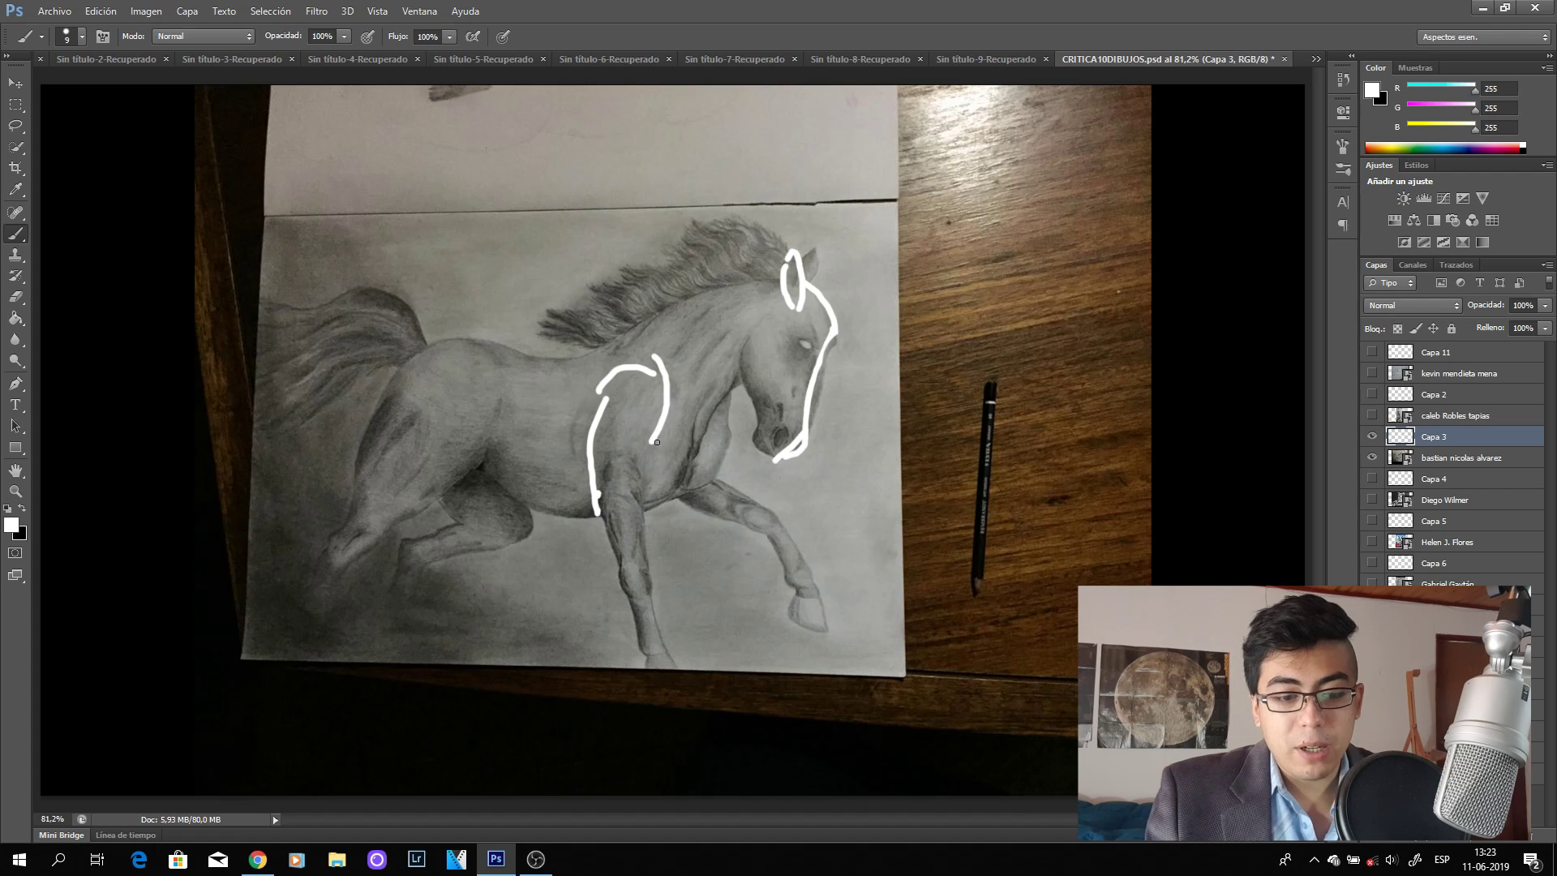
mouse_move(645, 476)
left_mouse_down()
mouse_move(615, 460)
mouse_move(612, 519)
mouse_move(640, 474)
mouse_move(643, 524)
left_mouse_up()
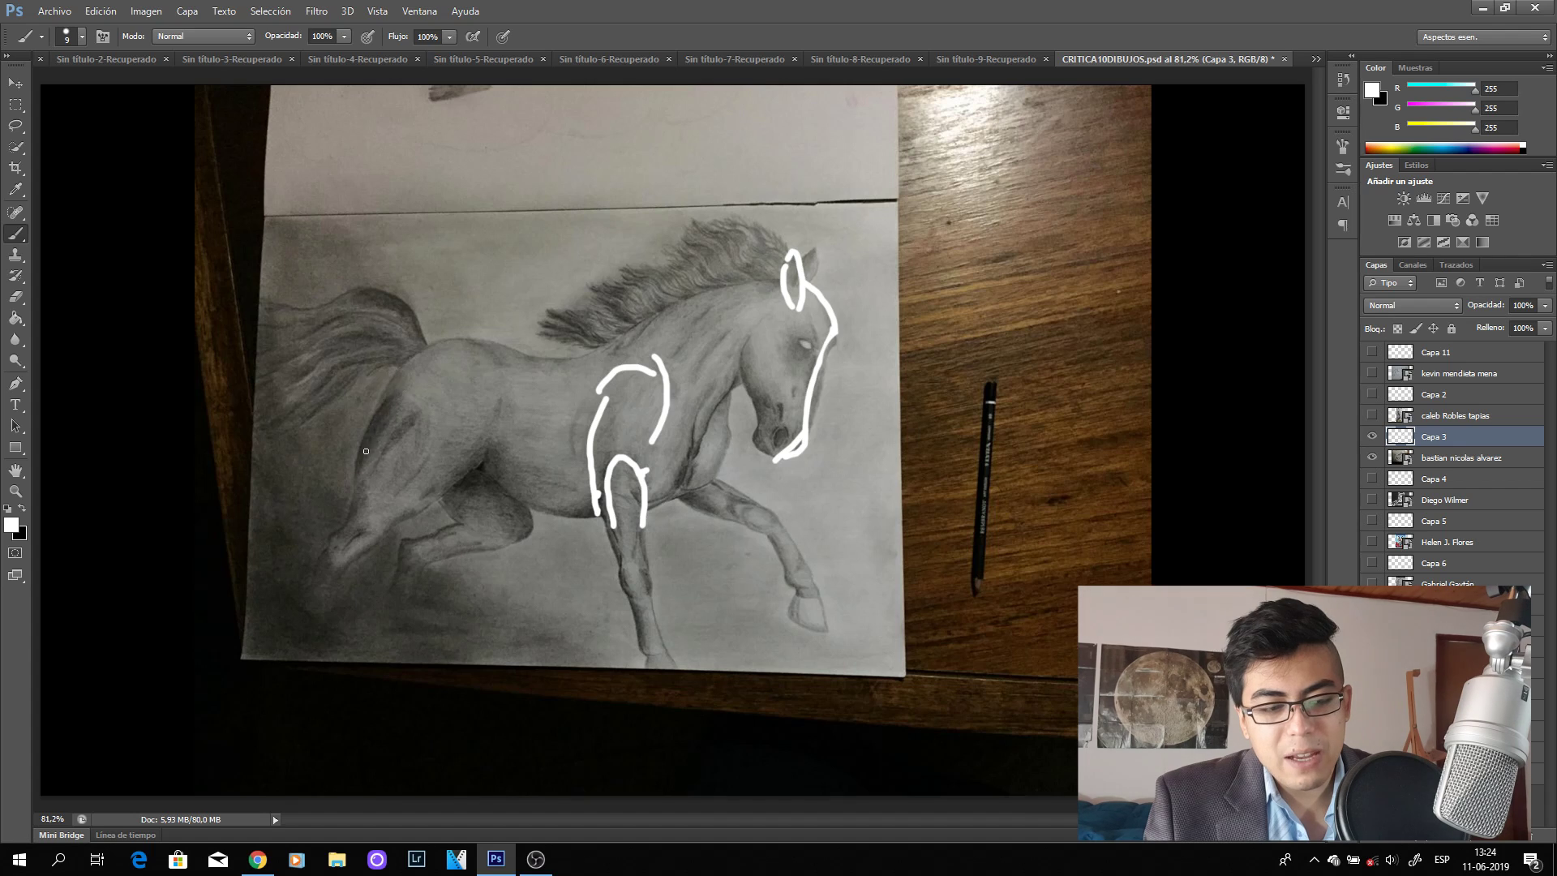
left_click_drag(348, 507, 299, 601)
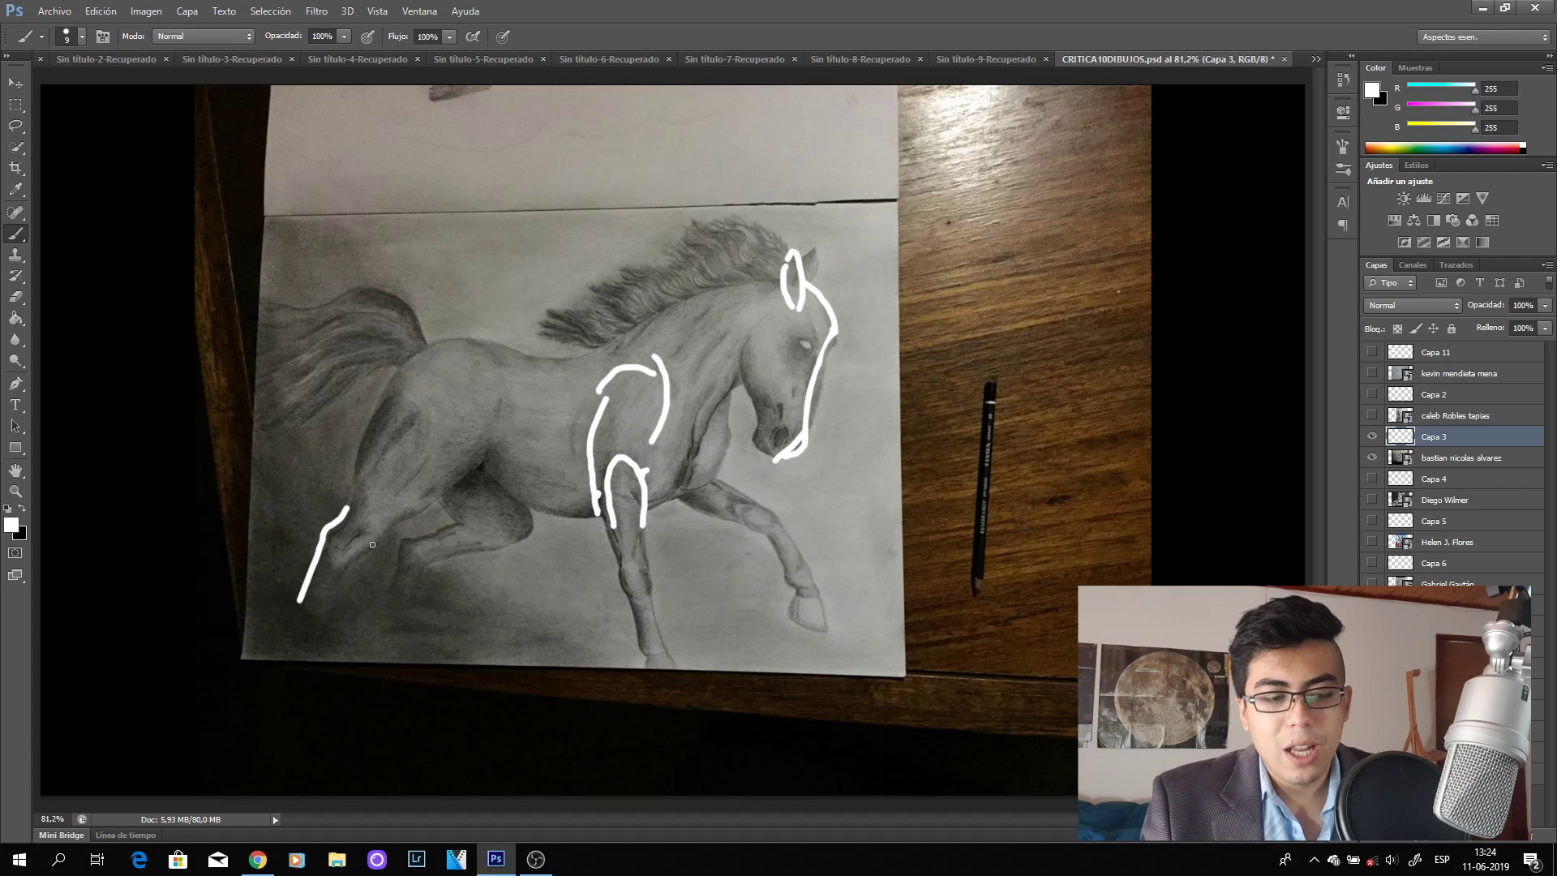
left_click_drag(338, 581, 346, 568)
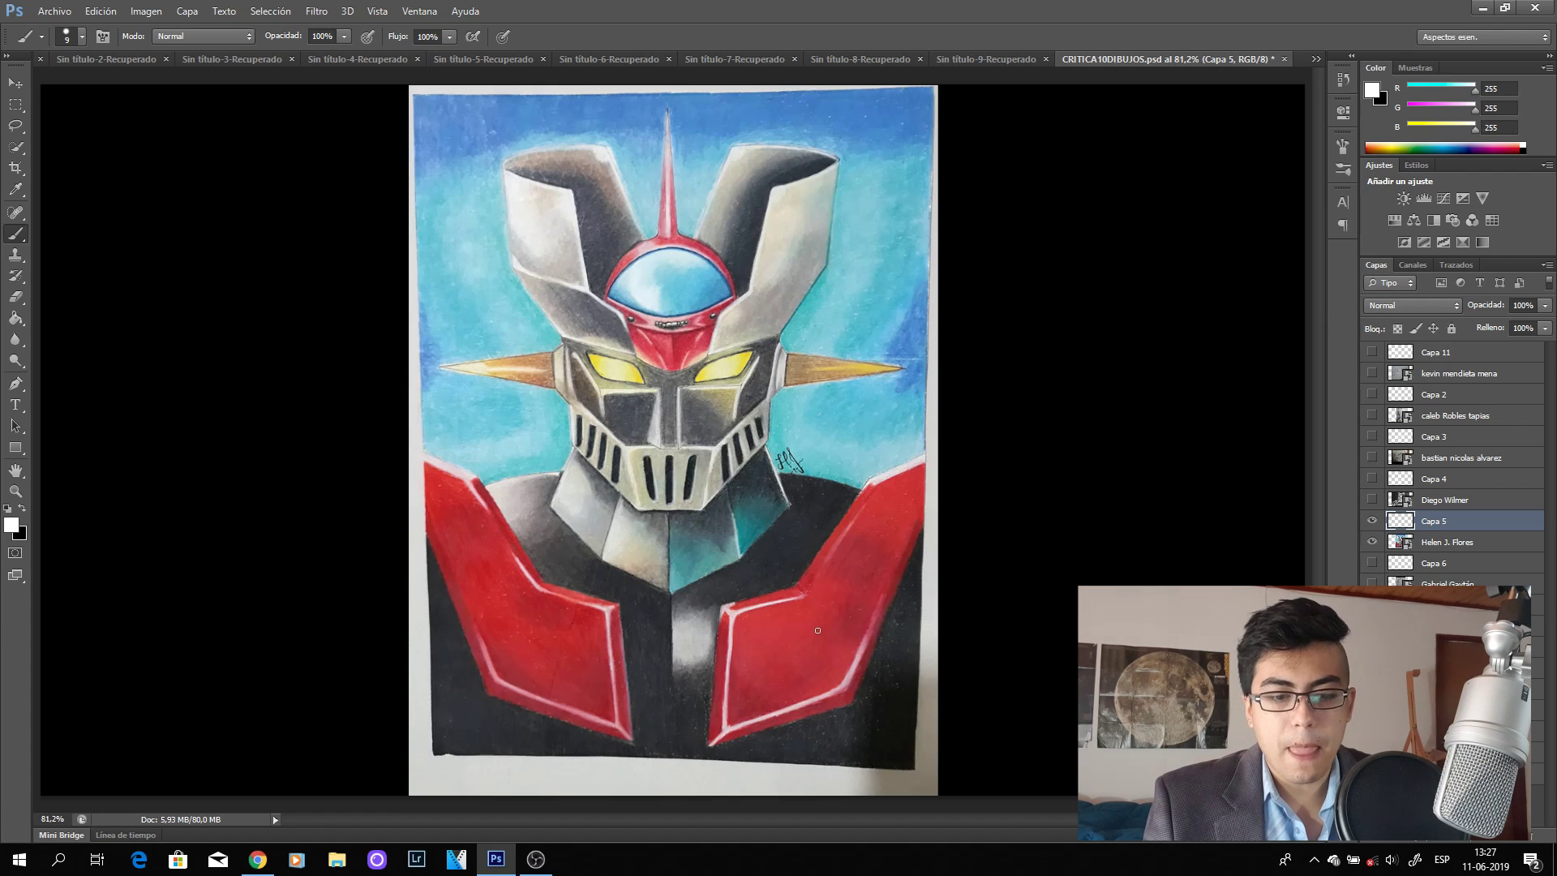
Paint white highlight areas on the robot's right-hand spike and yellow eye on Capa 5.
mouse_move(798, 376)
left_mouse_down()
mouse_move(802, 357)
mouse_move(832, 369)
left_mouse_up()
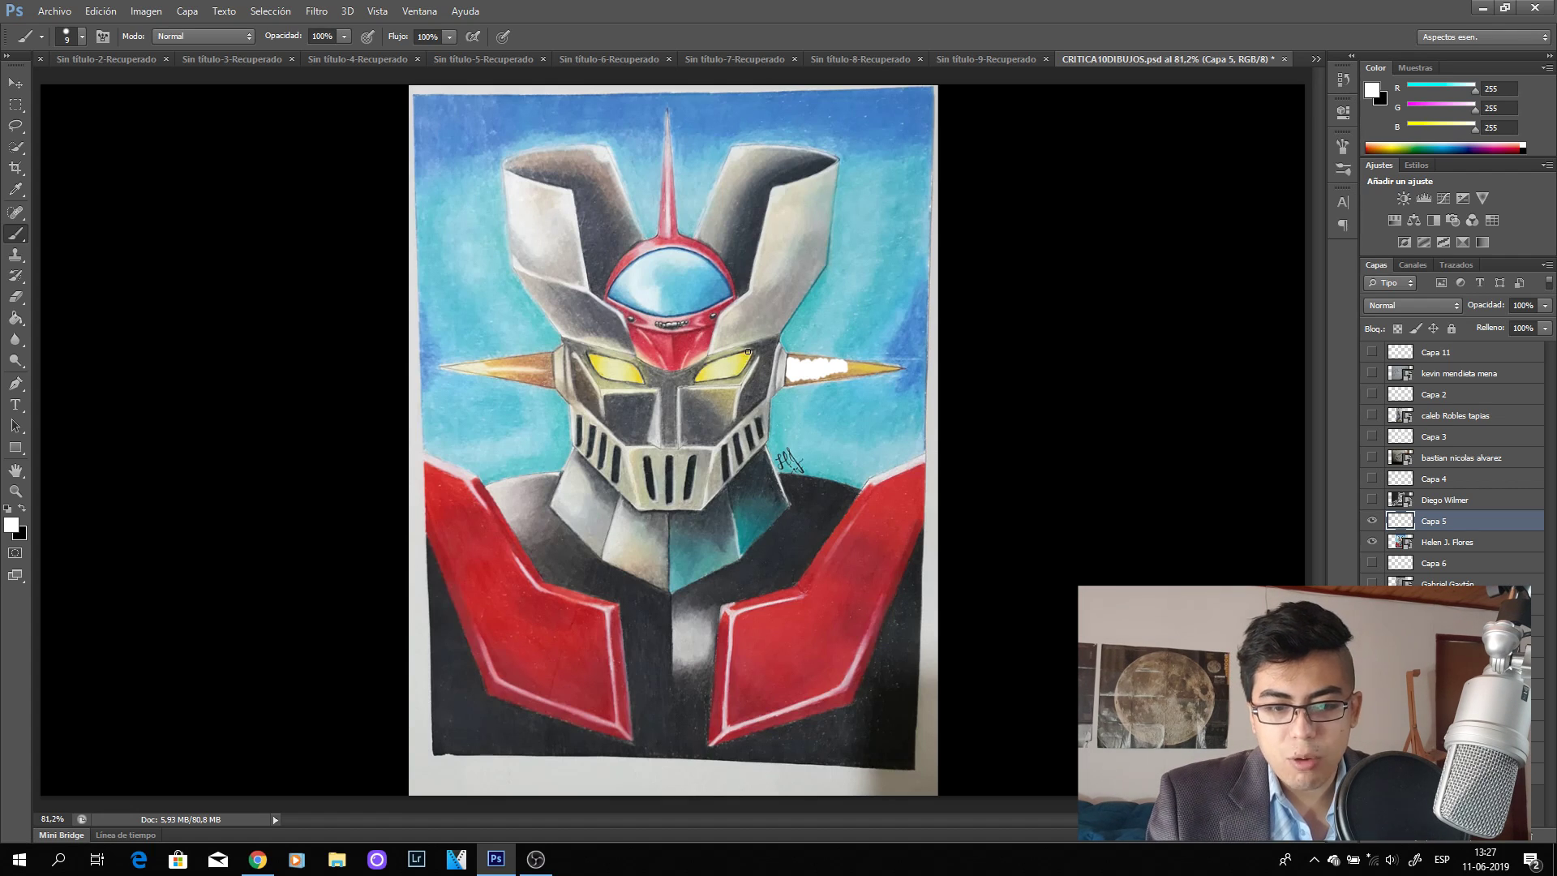
left_click_drag(749, 355, 739, 371)
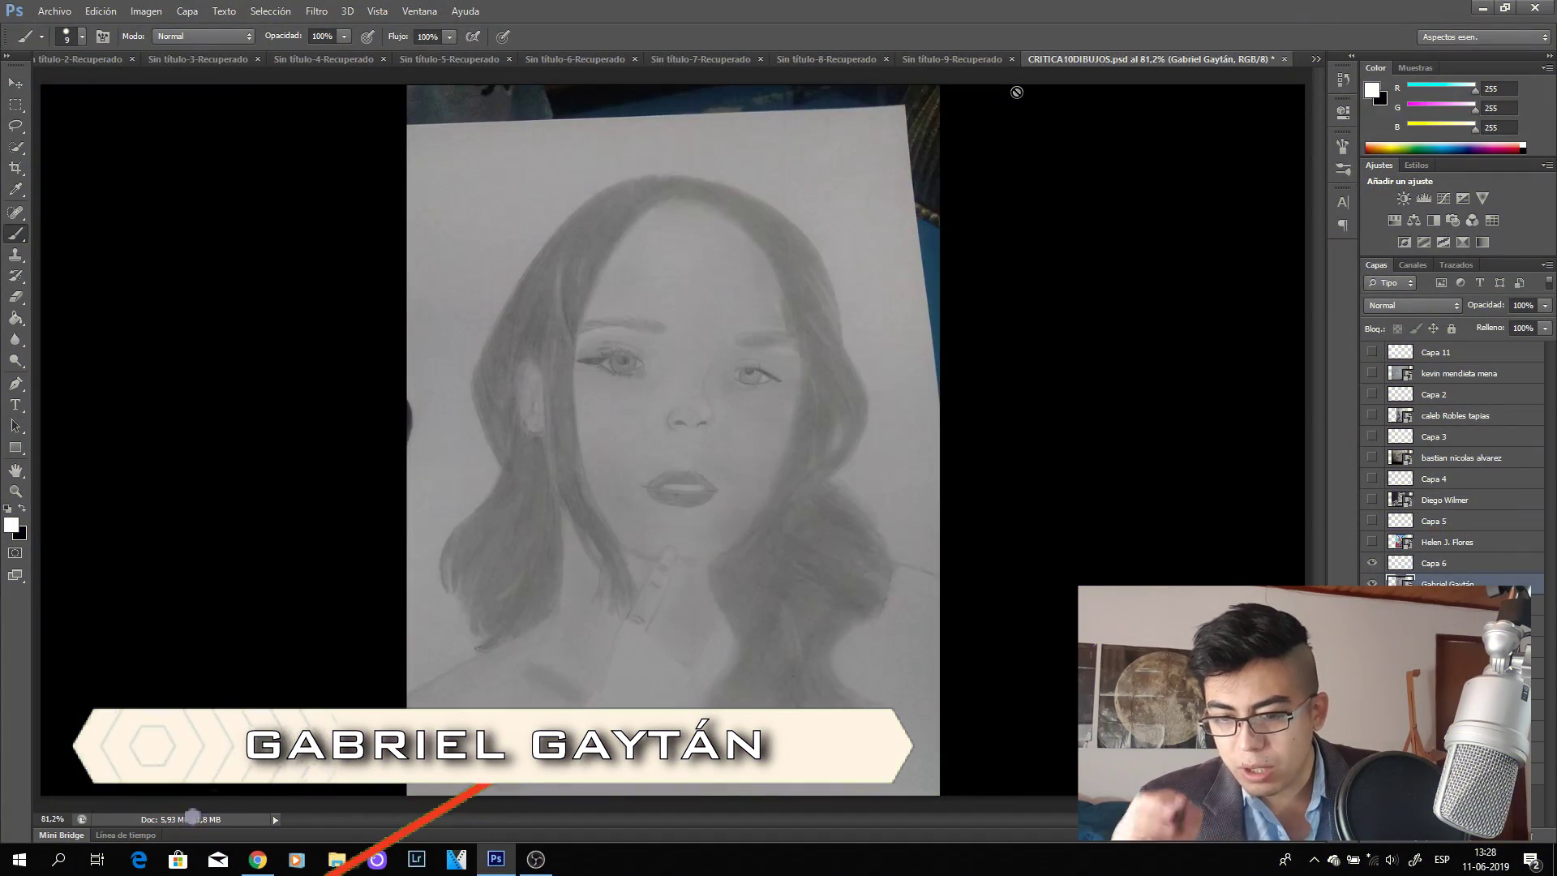
On Capa 6, paint two white eye shapes between the woman's eyes and a short horizontal line beneath her nose.
left_click(1426, 564)
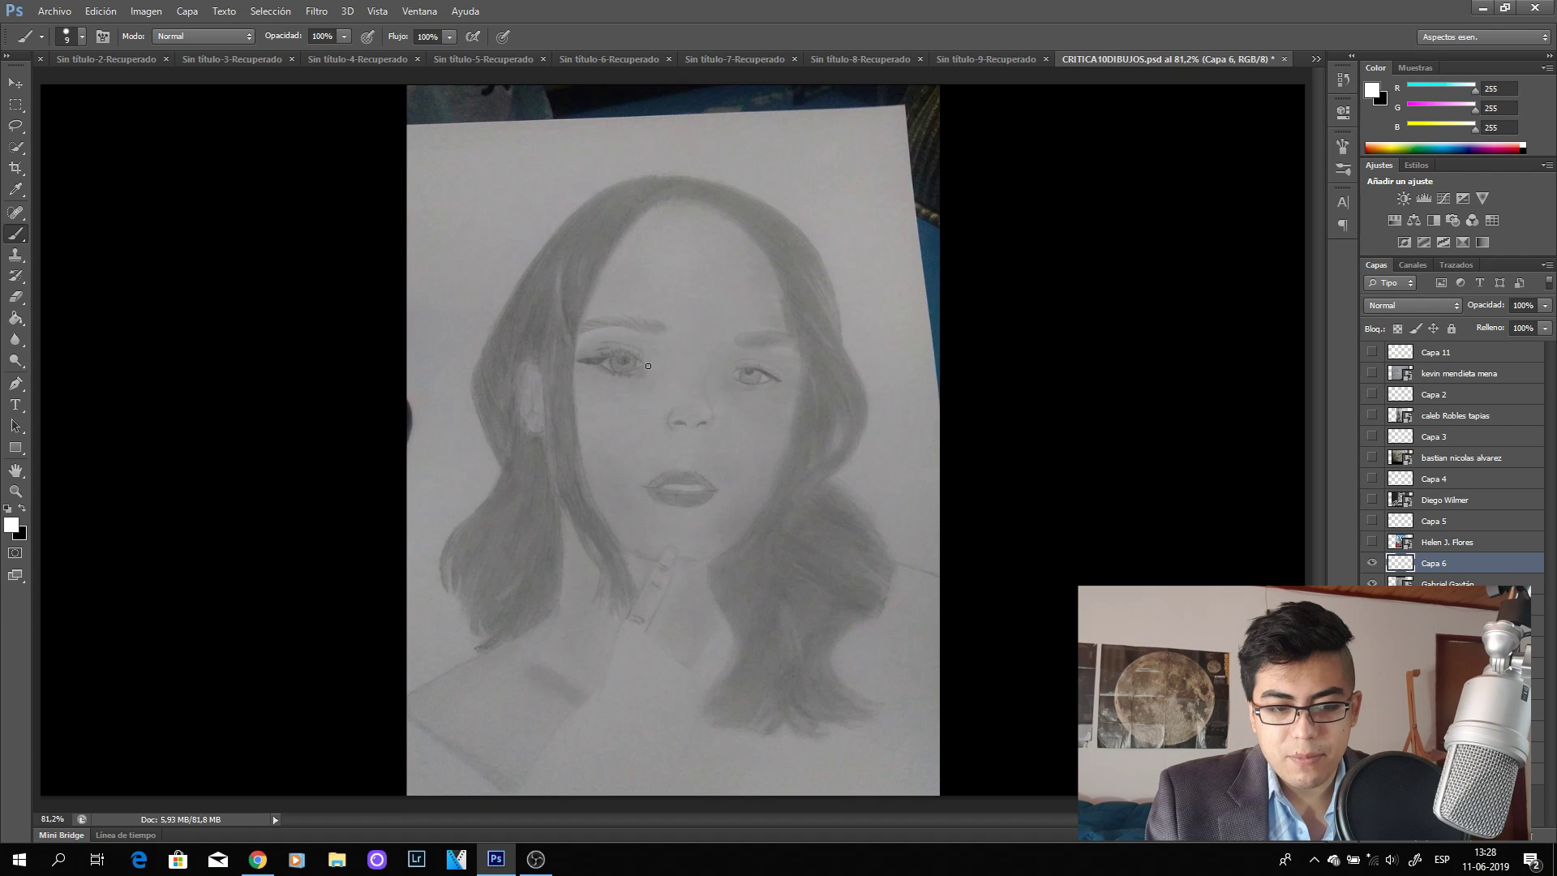
mouse_move(648, 367)
left_mouse_down()
mouse_move(686, 380)
mouse_move(653, 370)
mouse_move(733, 377)
mouse_move(690, 377)
mouse_move(735, 379)
left_mouse_up()
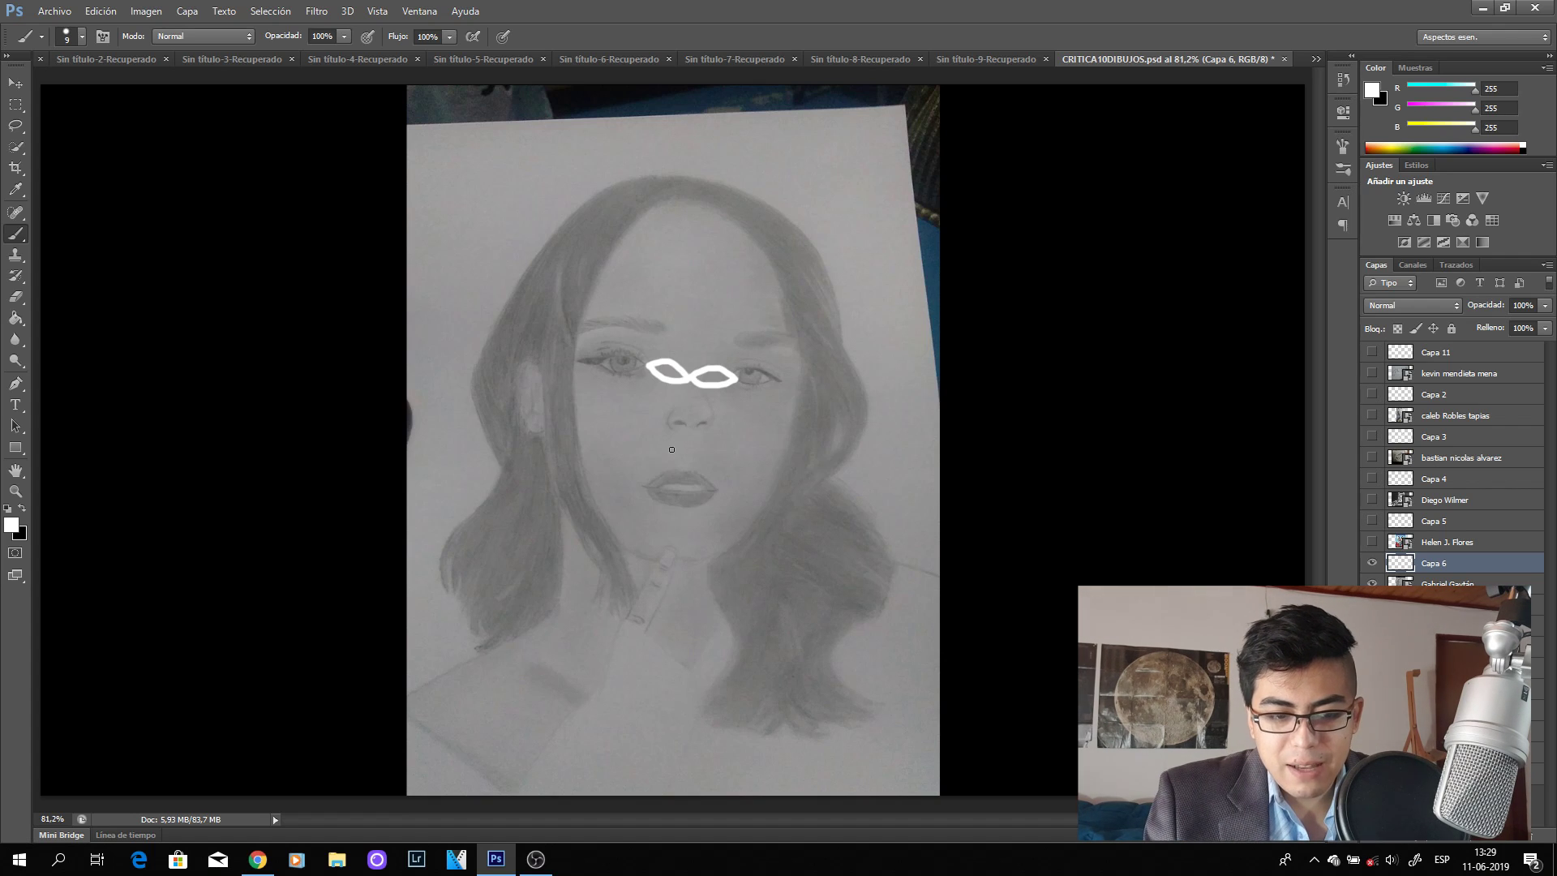
mouse_move(670, 447)
left_mouse_down()
mouse_move(700, 447)
mouse_move(678, 449)
left_mouse_up()
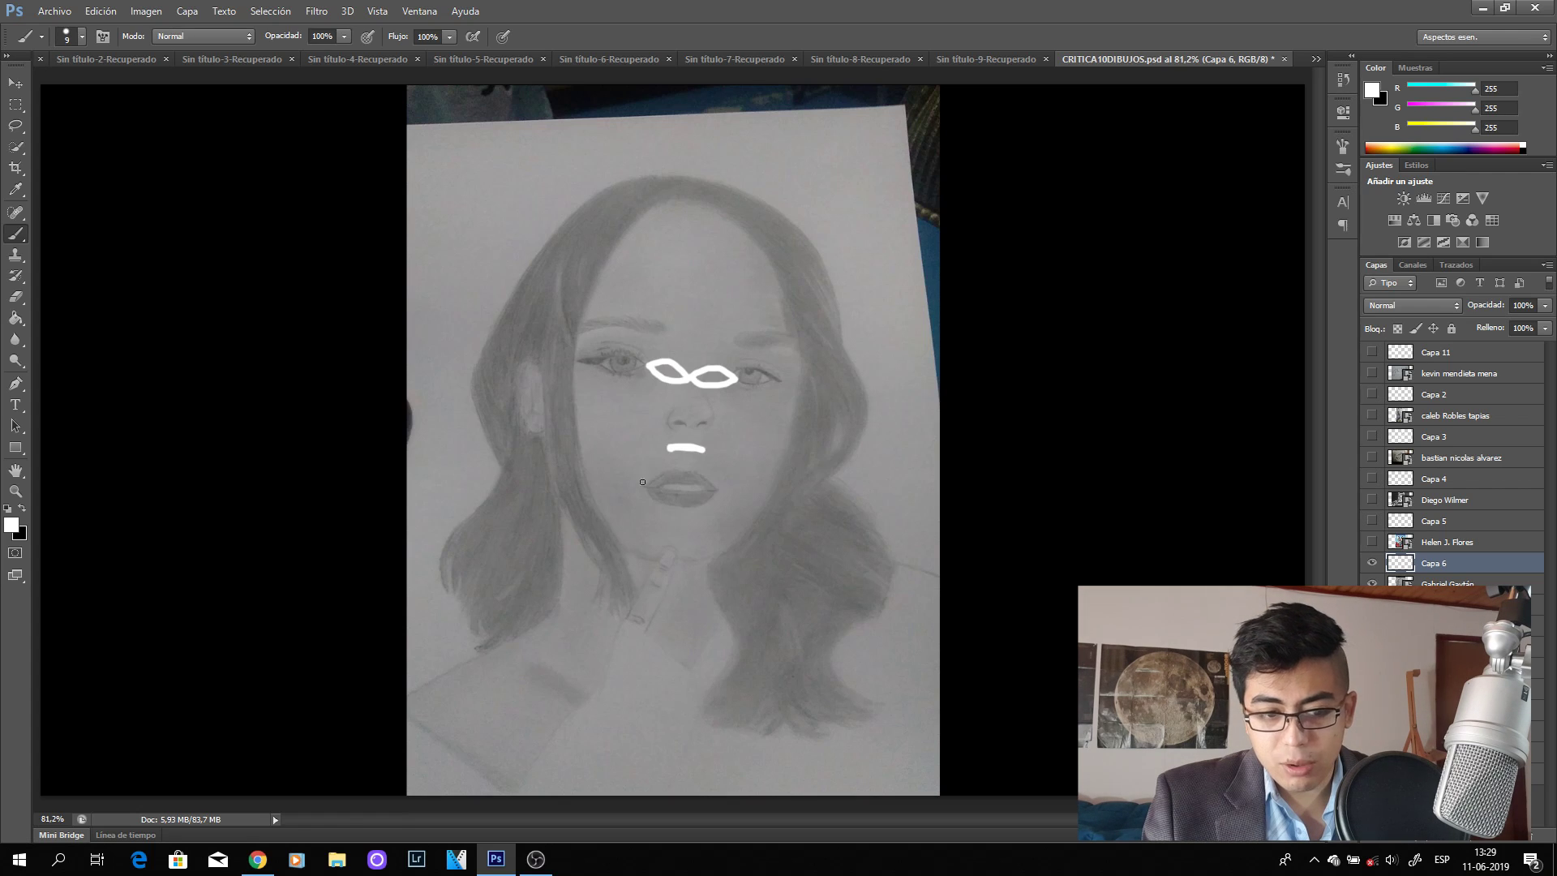
Mark the woman's forehead, cheeks, mouth corner and chin with white X marks, and add a stroke below her ear.
mouse_move(658, 245)
left_mouse_down()
mouse_move(673, 224)
mouse_move(675, 247)
left_mouse_up()
mouse_move(739, 453)
left_mouse_down()
mouse_move(759, 428)
mouse_move(749, 448)
left_mouse_up()
mouse_move(602, 450)
left_mouse_down()
mouse_move(624, 425)
mouse_move(623, 451)
left_mouse_up()
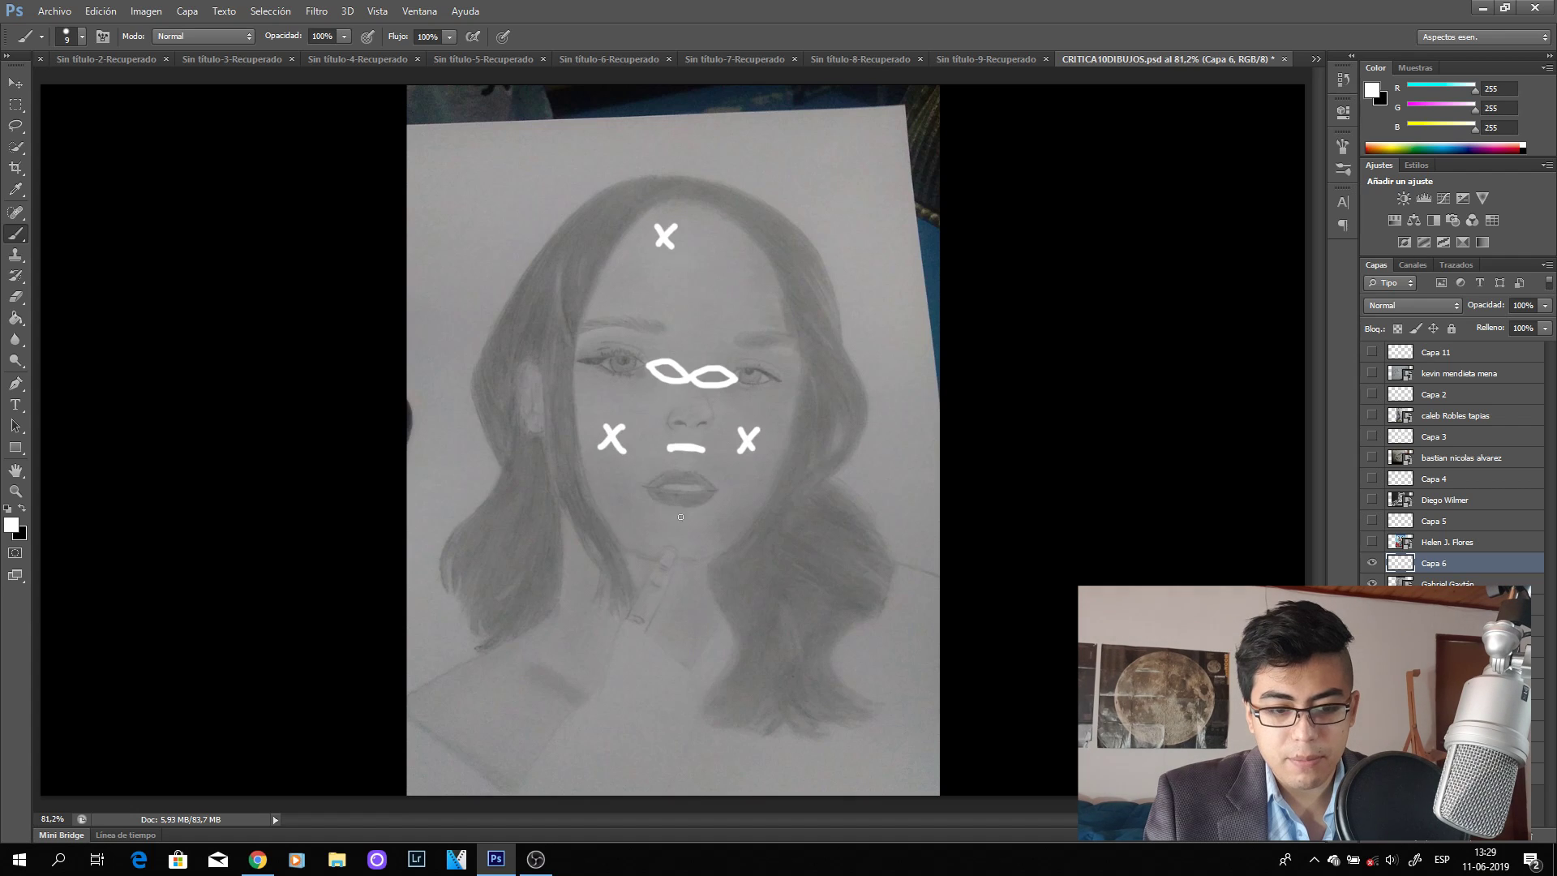
left_click_drag(685, 544, 706, 522)
left_click_drag(683, 522, 705, 545)
mouse_move(621, 514)
left_mouse_down()
mouse_move(641, 491)
mouse_move(644, 517)
left_mouse_up()
mouse_move(707, 318)
left_mouse_down()
mouse_move(724, 294)
mouse_move(726, 320)
mouse_move(651, 289)
mouse_move(663, 278)
left_mouse_up()
left_click_drag(642, 274, 664, 300)
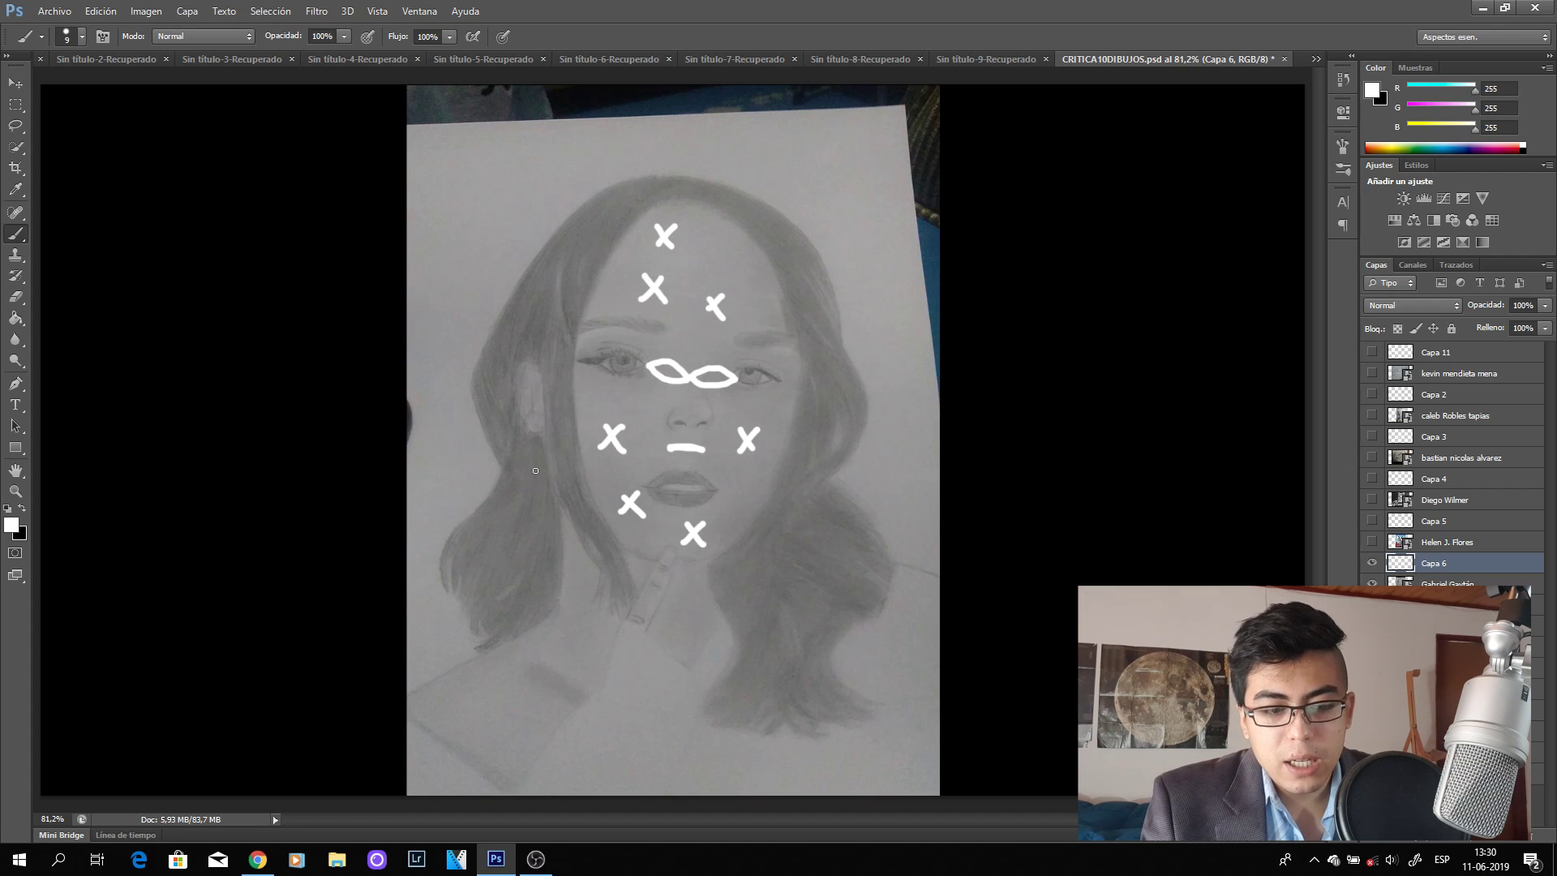
mouse_move(529, 440)
left_mouse_down()
mouse_move(516, 495)
mouse_move(534, 483)
left_mouse_up()
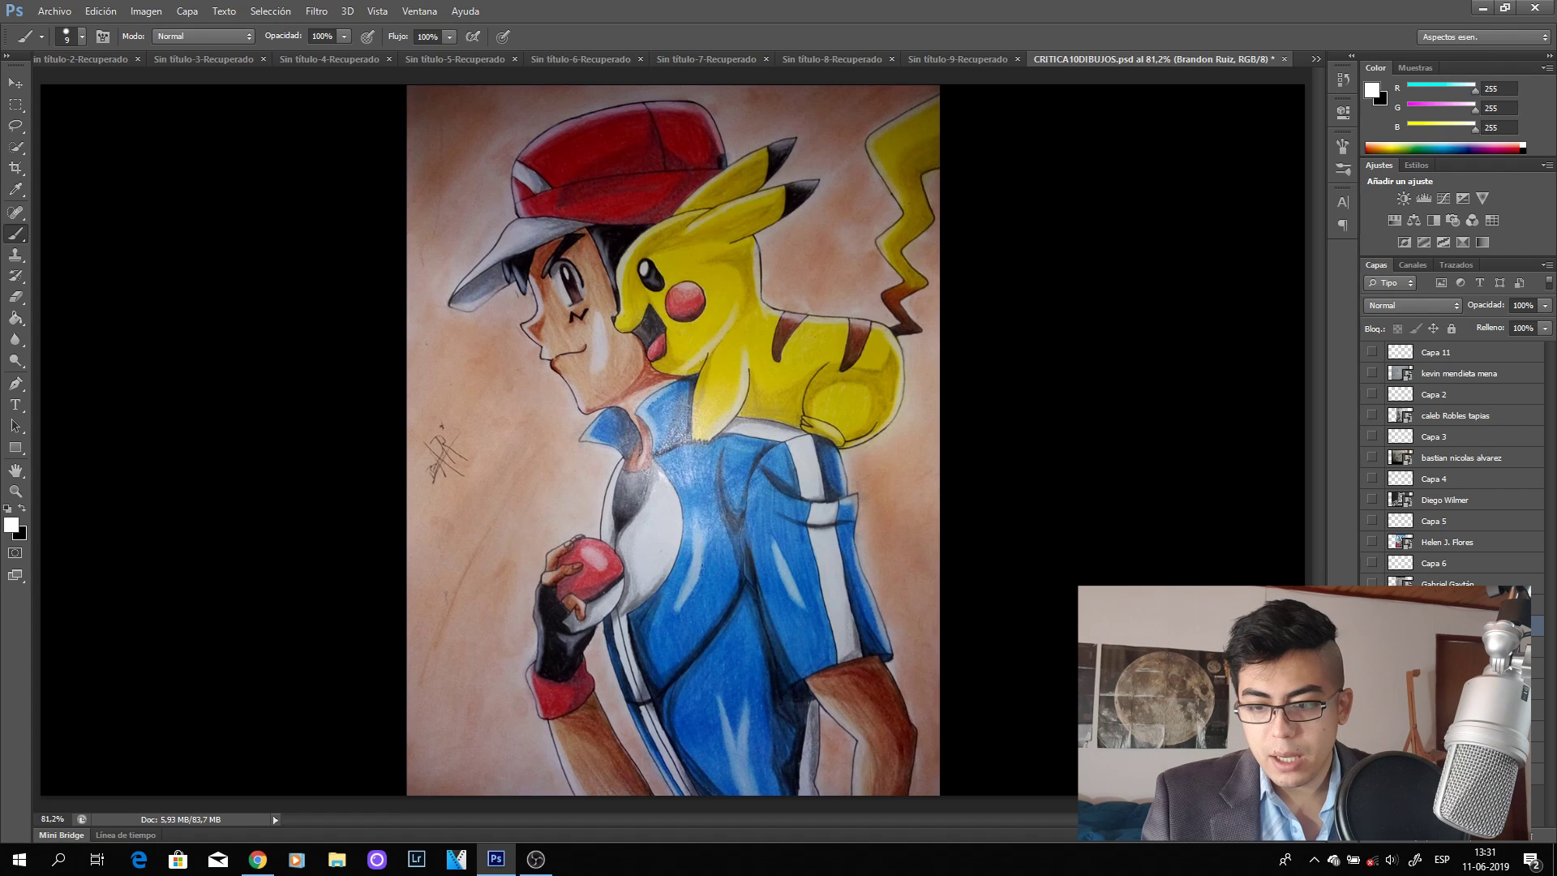
On Capa 7, circle Pikachu's cheek and thigh in white and paint highlight strokes on the tail and above the eye.
left_click(1443, 605)
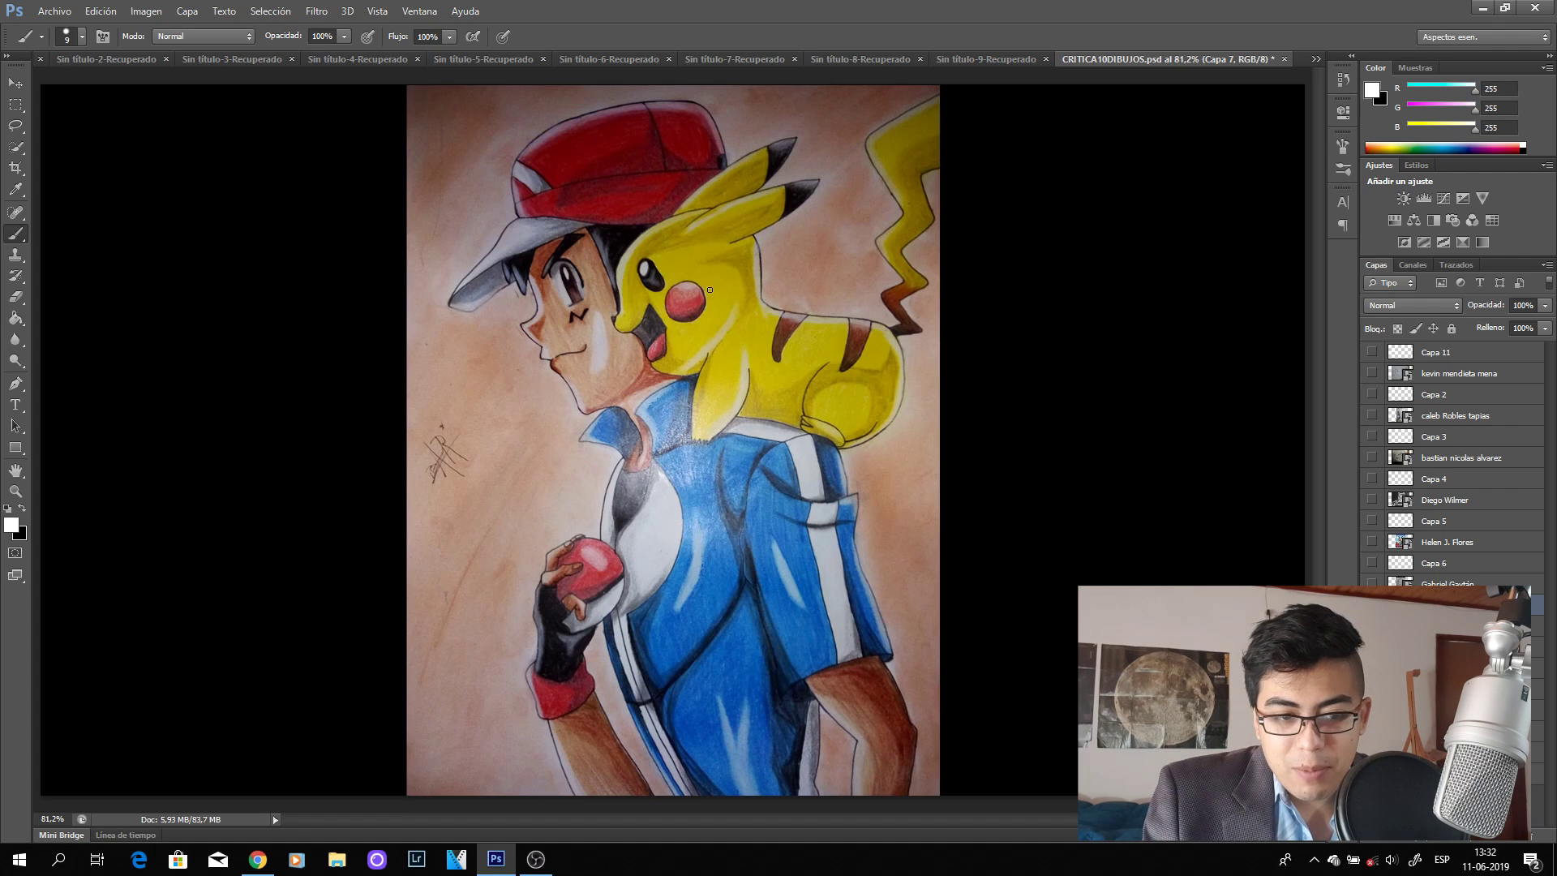
mouse_move(668, 275)
left_mouse_down()
mouse_move(714, 276)
mouse_move(727, 312)
mouse_move(700, 339)
mouse_move(678, 342)
mouse_move(664, 315)
mouse_move(670, 273)
left_mouse_up()
mouse_move(838, 397)
left_mouse_down()
mouse_move(843, 415)
mouse_move(841, 394)
left_mouse_up()
left_click_drag(886, 163, 937, 114)
left_click_drag(679, 255, 708, 246)
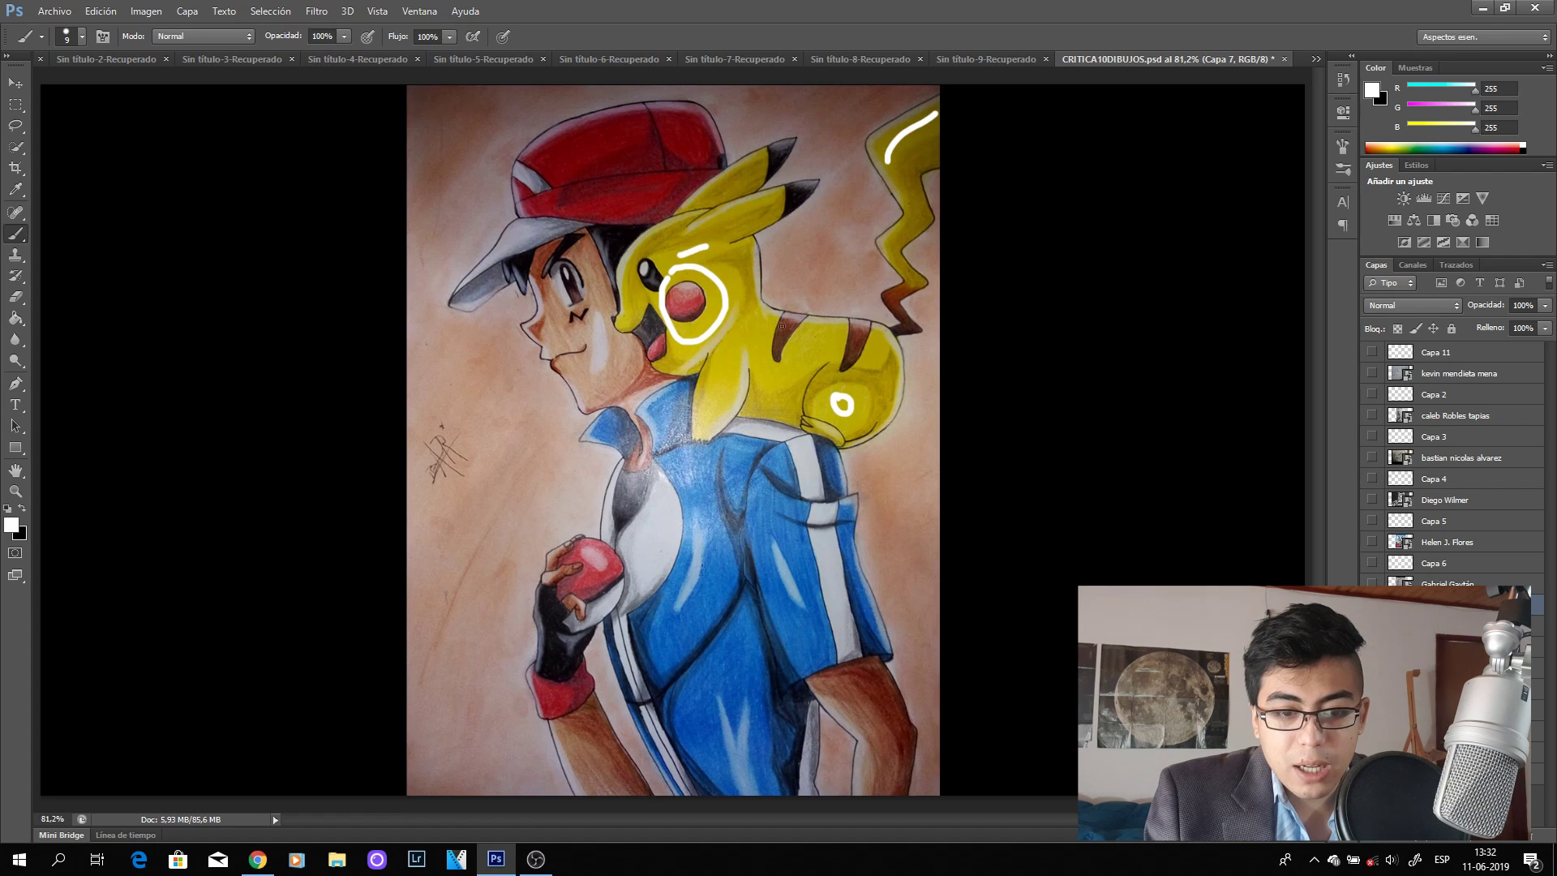
Add white highlight strokes along Pikachu's back, rump, arm, ears and the back of the head.
mouse_move(791, 364)
left_mouse_down()
mouse_move(818, 339)
mouse_move(758, 351)
left_mouse_up()
left_click_drag(872, 357, 883, 343)
left_click_drag(720, 359, 715, 380)
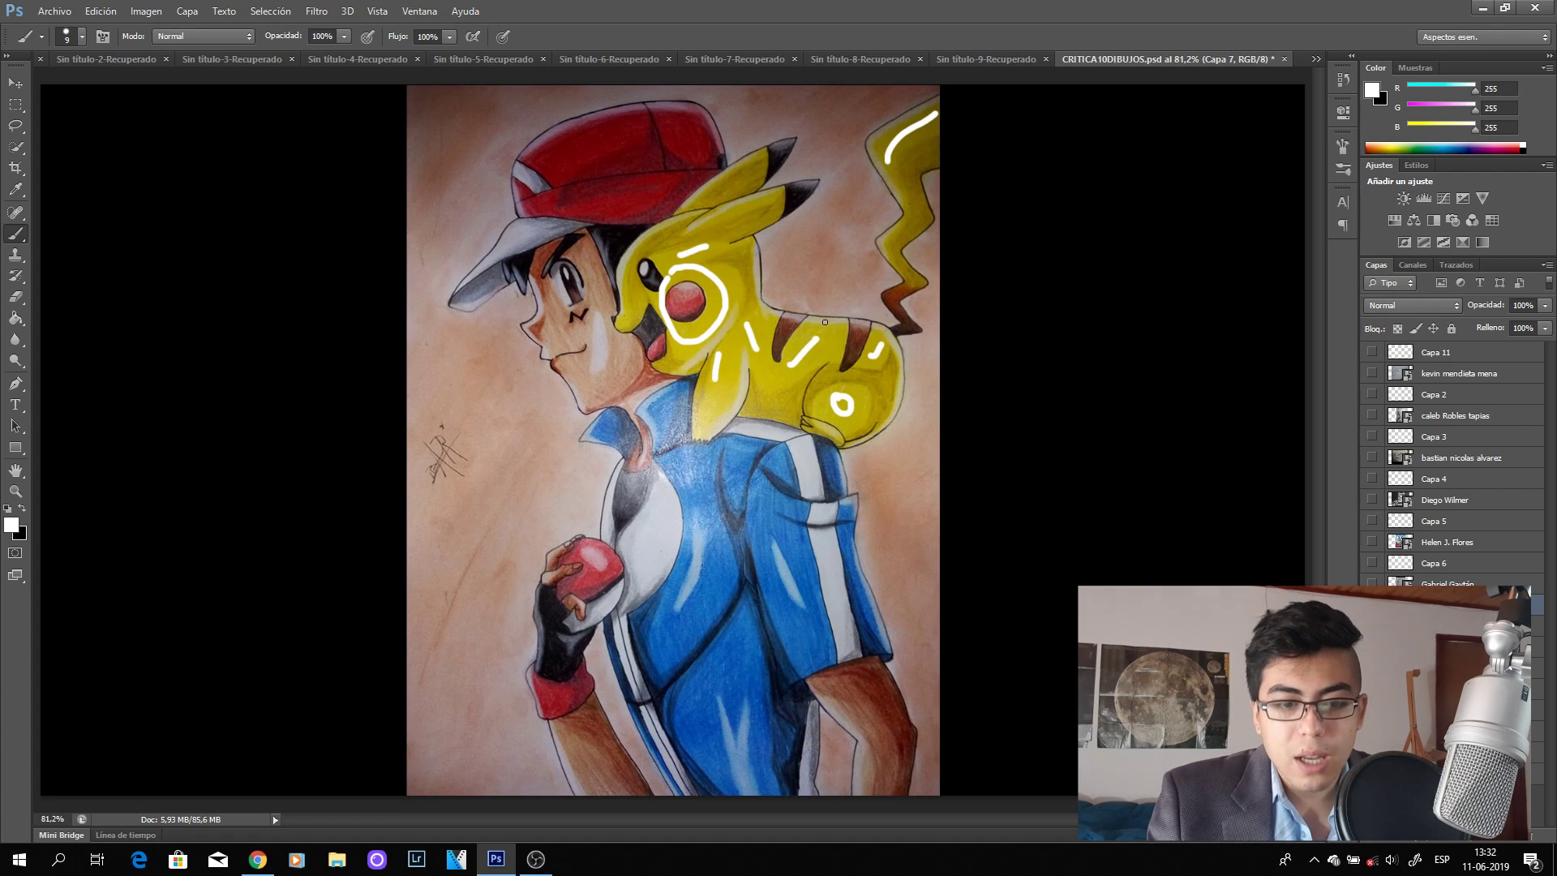
mouse_move(745, 262)
left_mouse_down()
mouse_move(741, 257)
mouse_move(719, 262)
mouse_move(671, 223)
mouse_move(750, 170)
left_mouse_up()
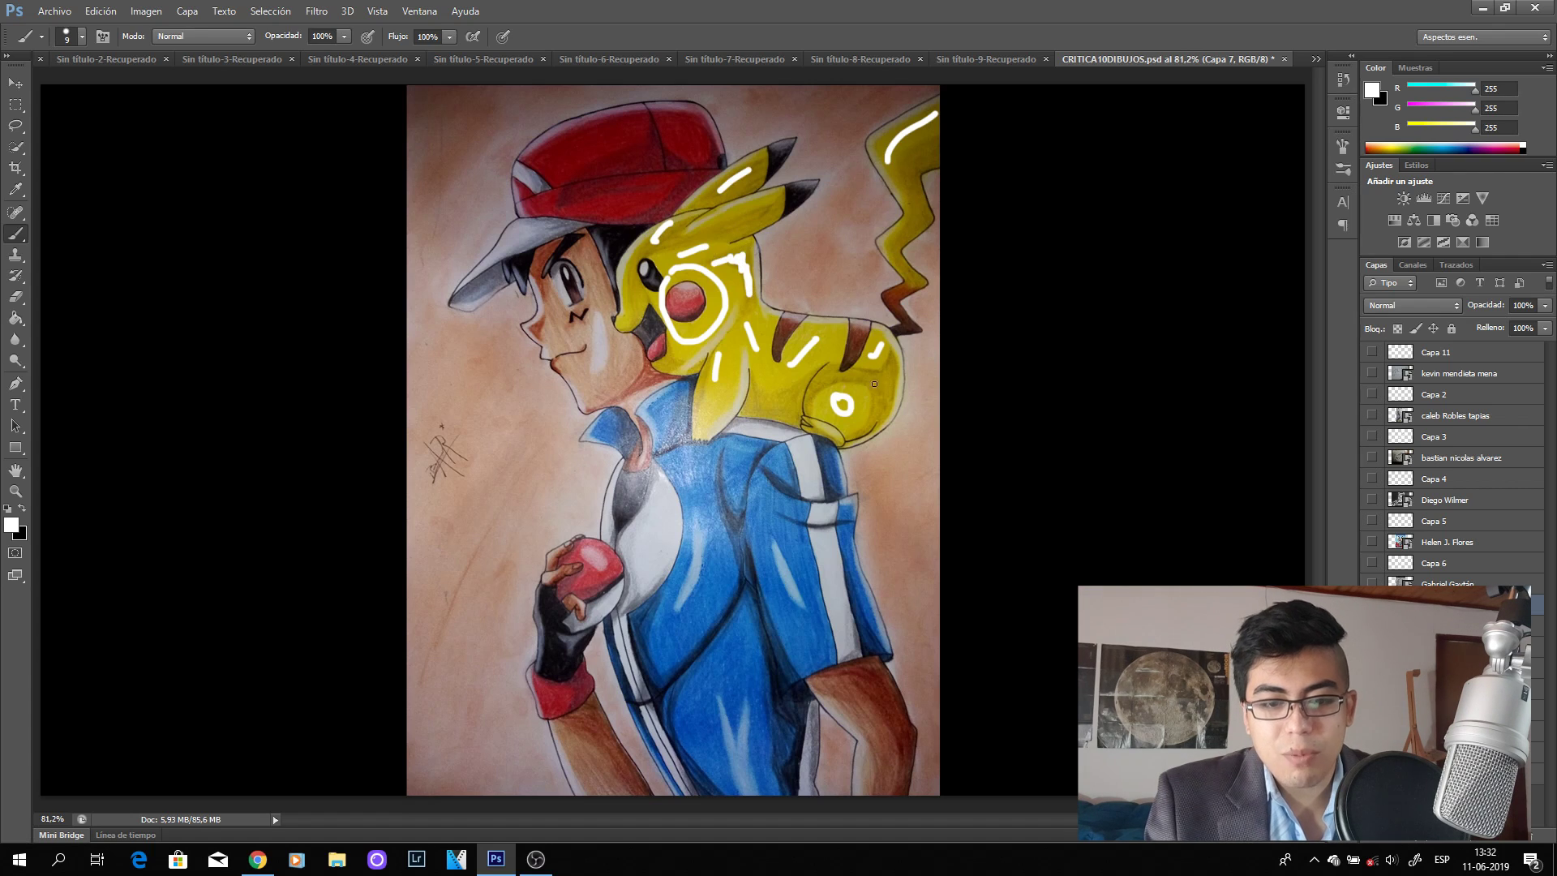
mouse_move(885, 350)
left_mouse_down()
mouse_move(853, 377)
mouse_move(878, 377)
mouse_move(879, 406)
mouse_move(825, 386)
left_mouse_up()
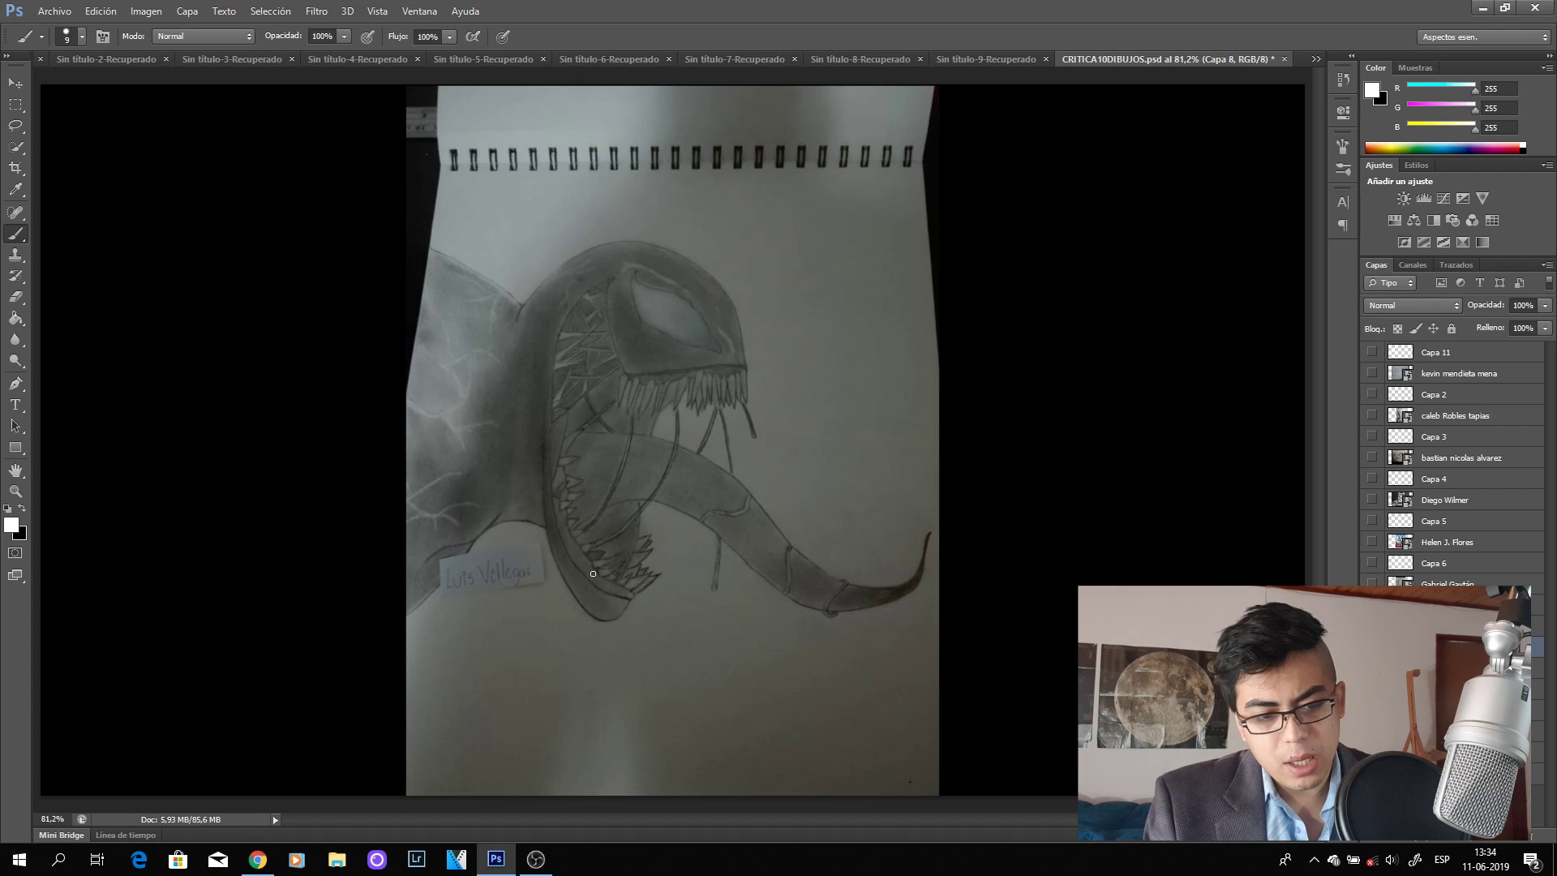
On Capa 8, paint white marks on Venom's lower jaw tip and neck edge, and an X on the upper back.
mouse_move(617, 605)
left_mouse_down()
mouse_move(590, 609)
mouse_move(600, 594)
left_mouse_up()
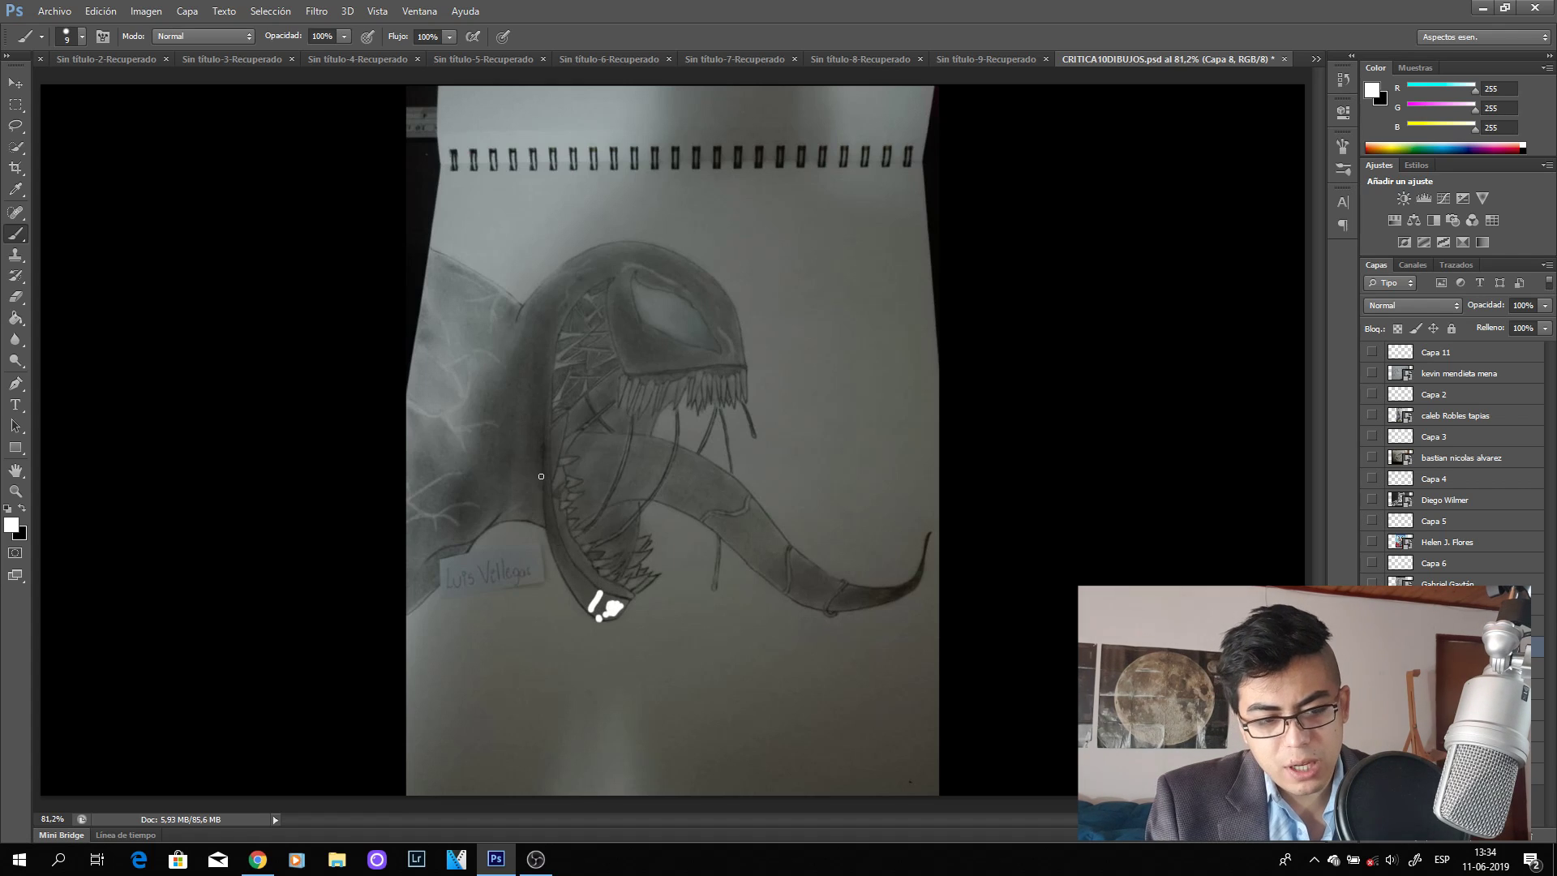
left_click_drag(547, 461, 548, 479)
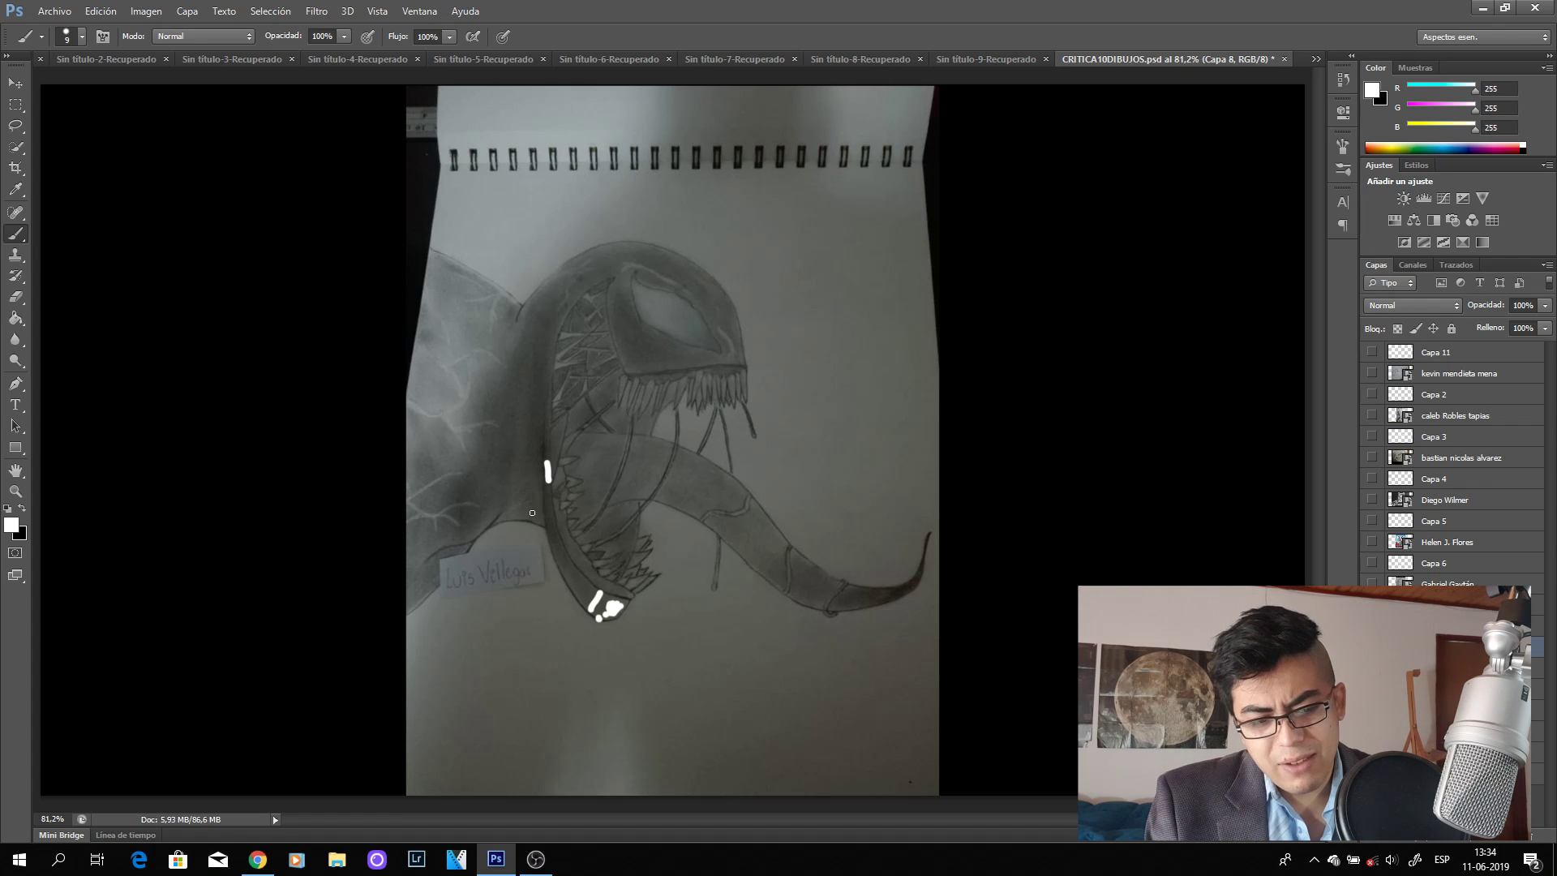
left_click(543, 536)
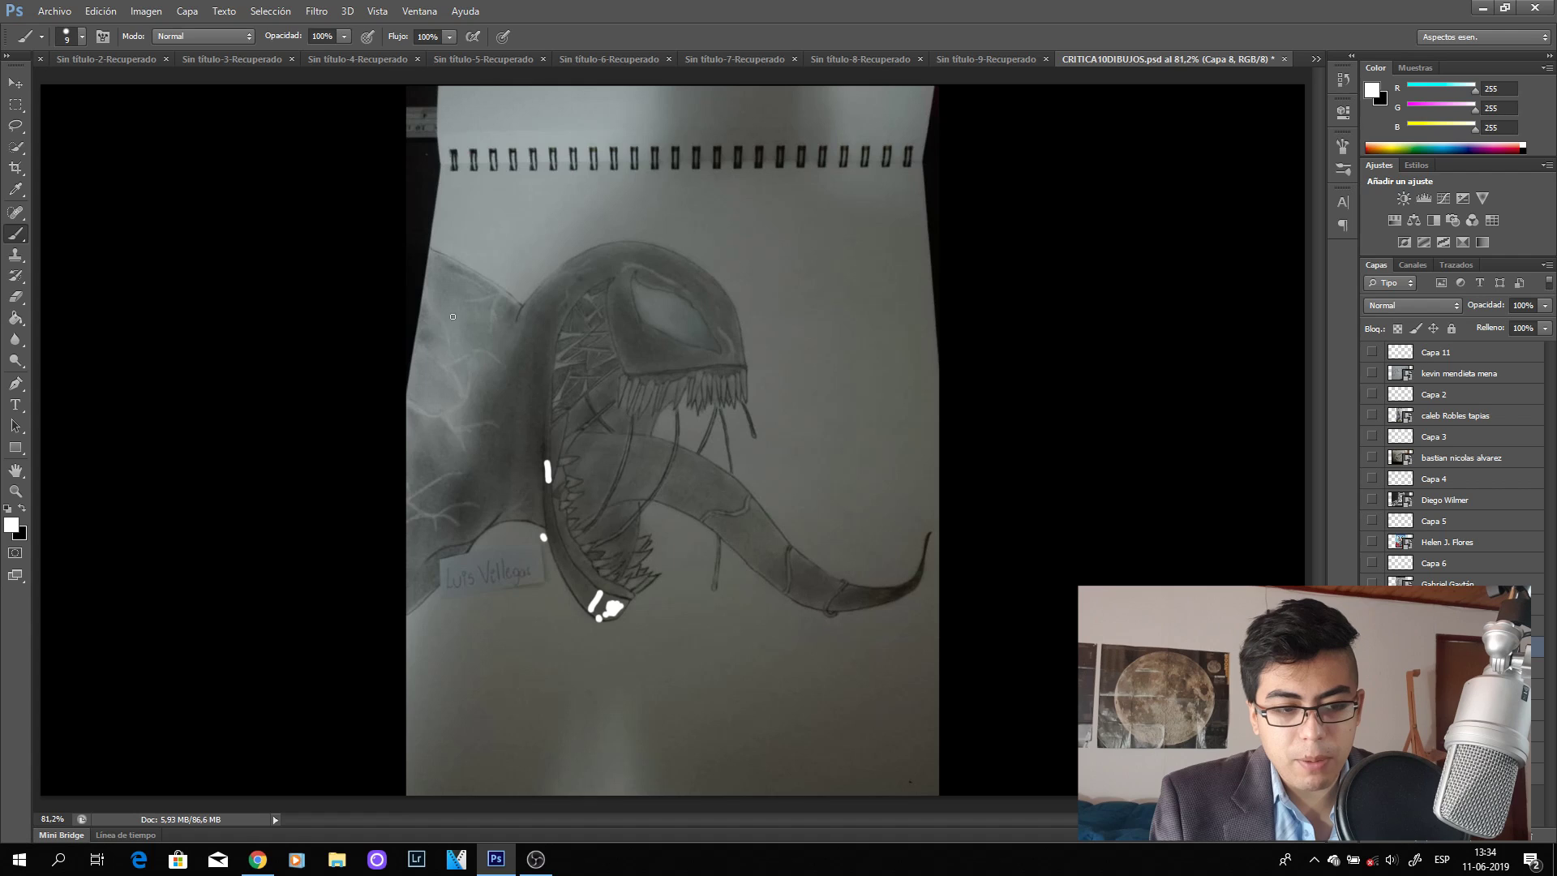
mouse_move(433, 335)
left_mouse_down()
mouse_move(457, 304)
mouse_move(451, 333)
left_mouse_up()
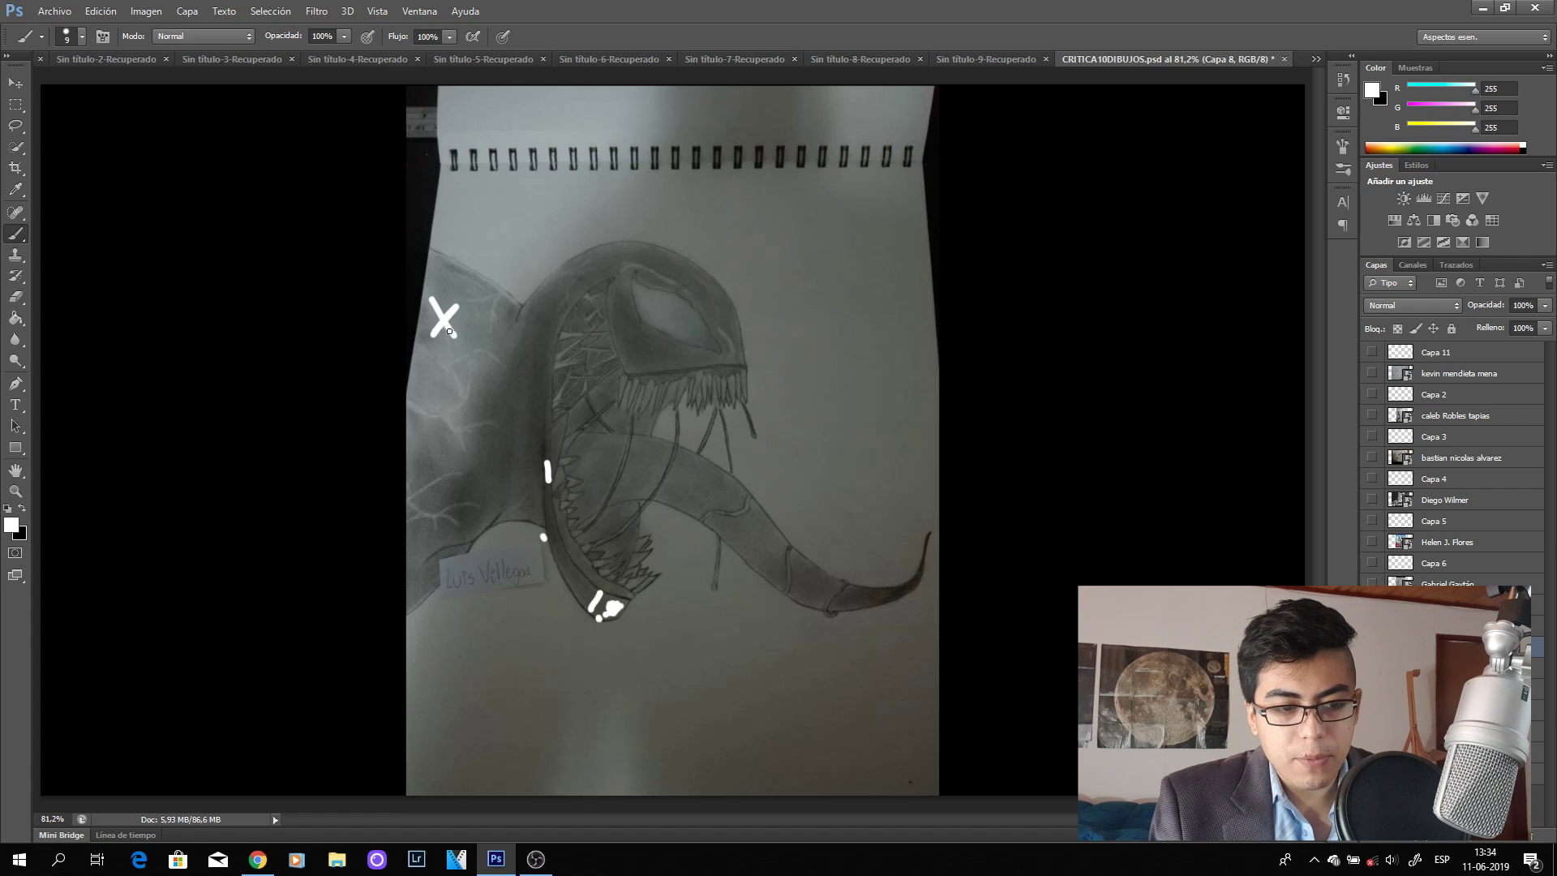
Mark Venom's mid-tongue, tongue near the tip, neck edge and lower torso with white X marks.
left_click_drag(741, 542, 763, 517)
left_click_drag(742, 511, 760, 552)
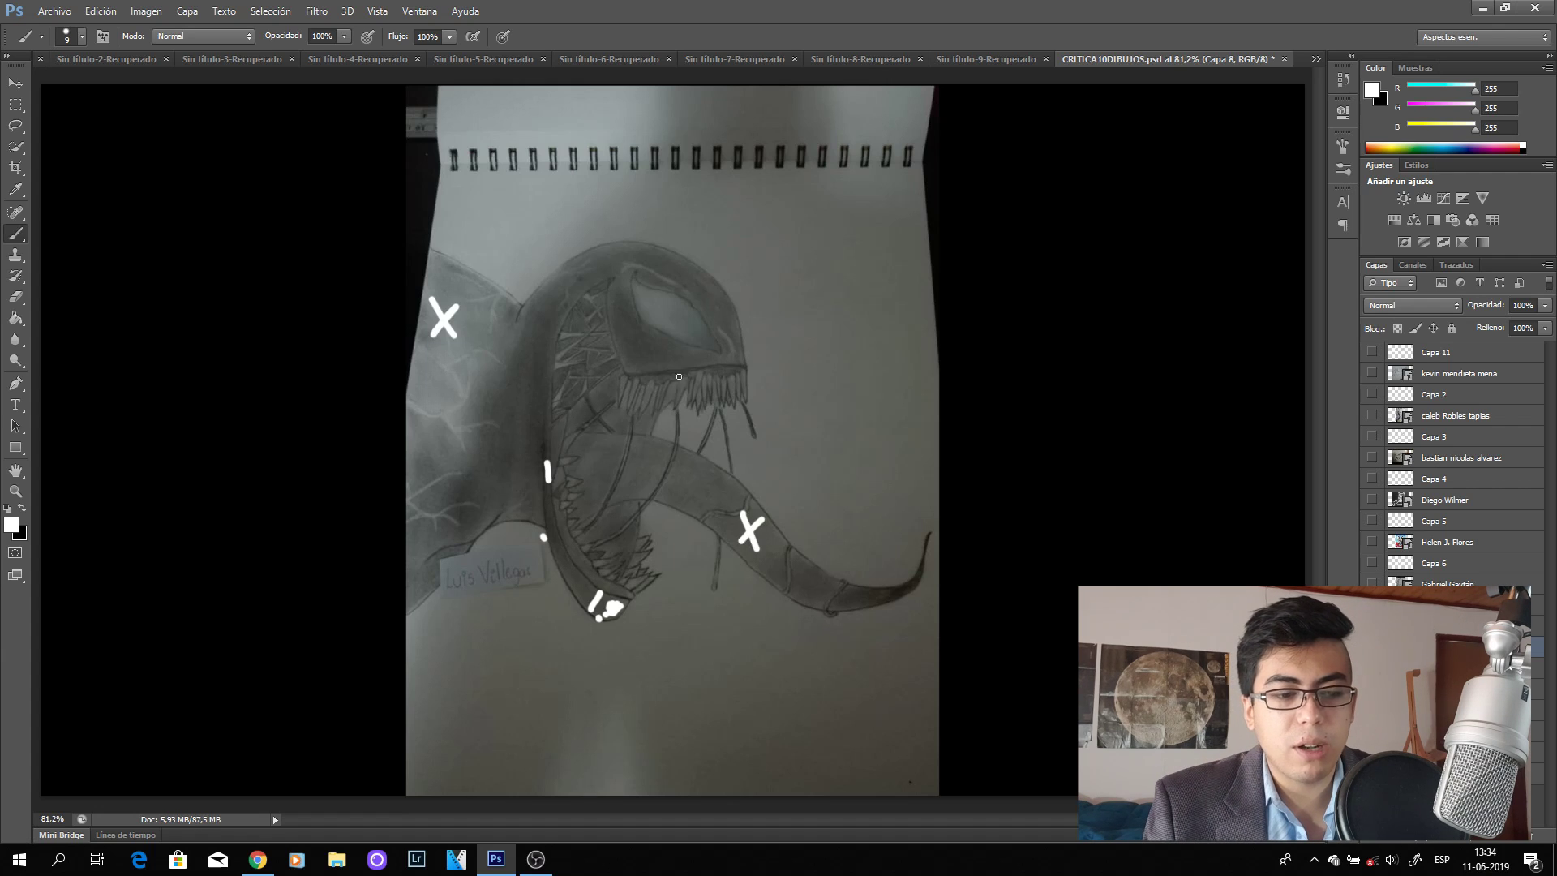
mouse_move(537, 449)
left_mouse_down()
mouse_move(553, 417)
mouse_move(557, 444)
left_mouse_up()
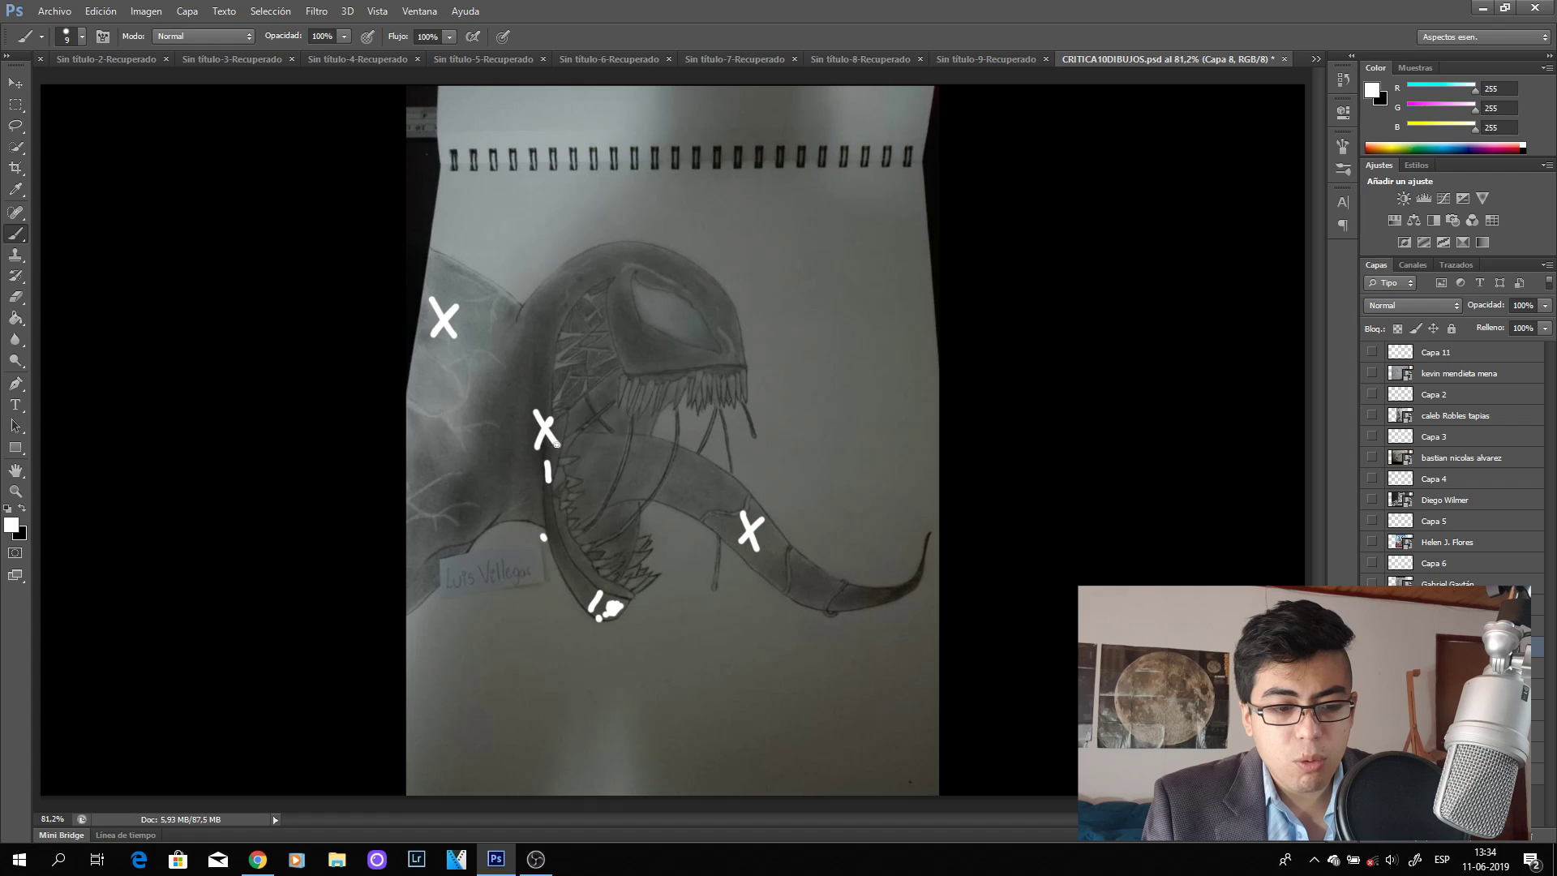
left_click_drag(459, 508, 470, 482)
left_click_drag(459, 481, 484, 512)
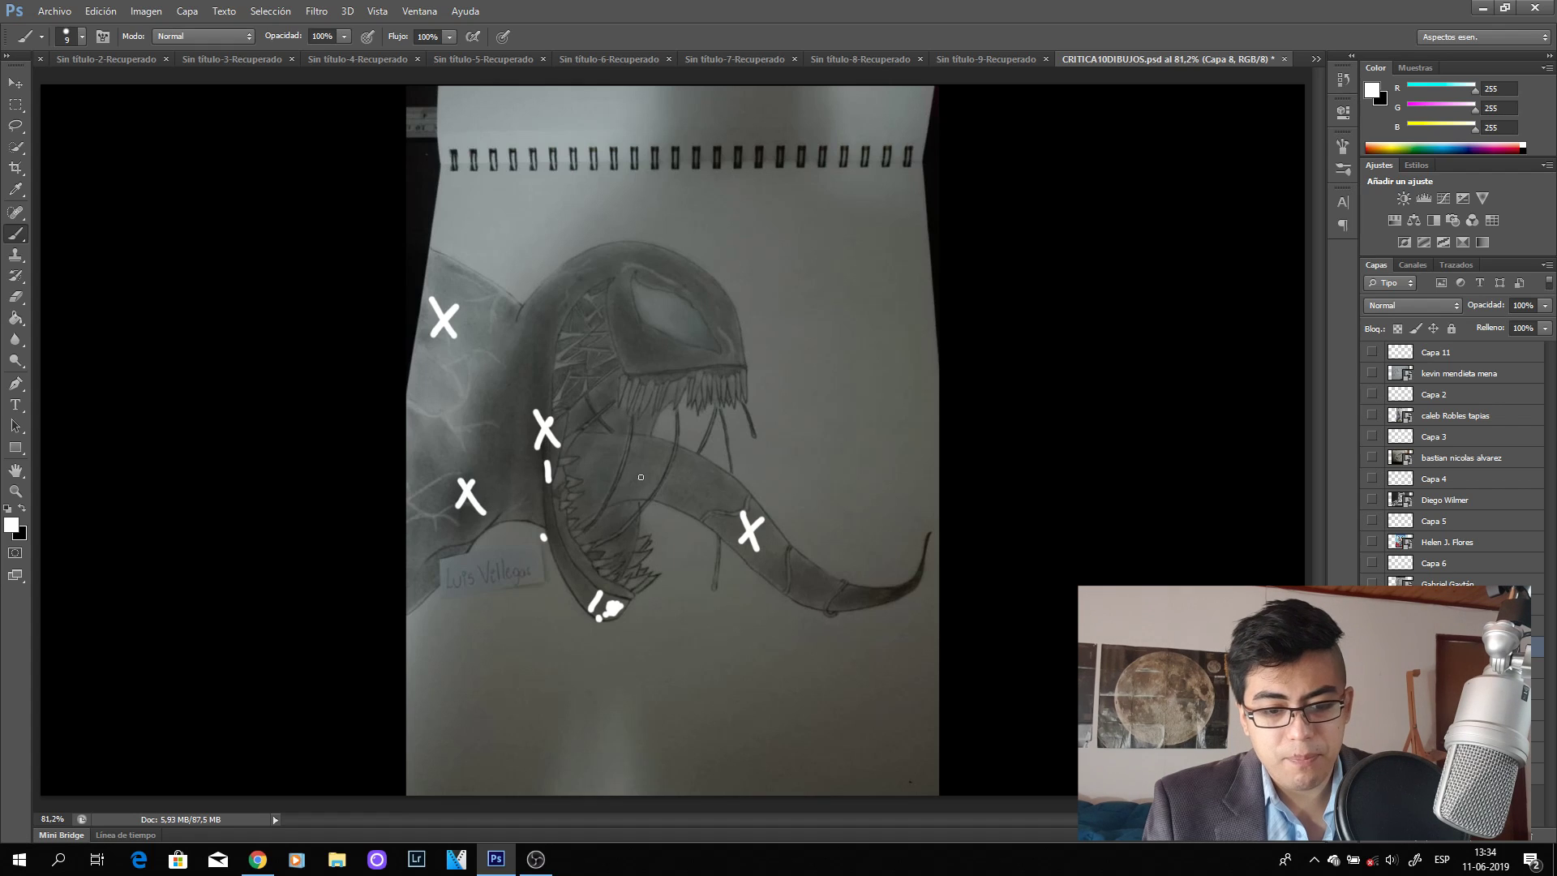
left_click_drag(869, 611, 889, 587)
left_click_drag(869, 587, 891, 611)
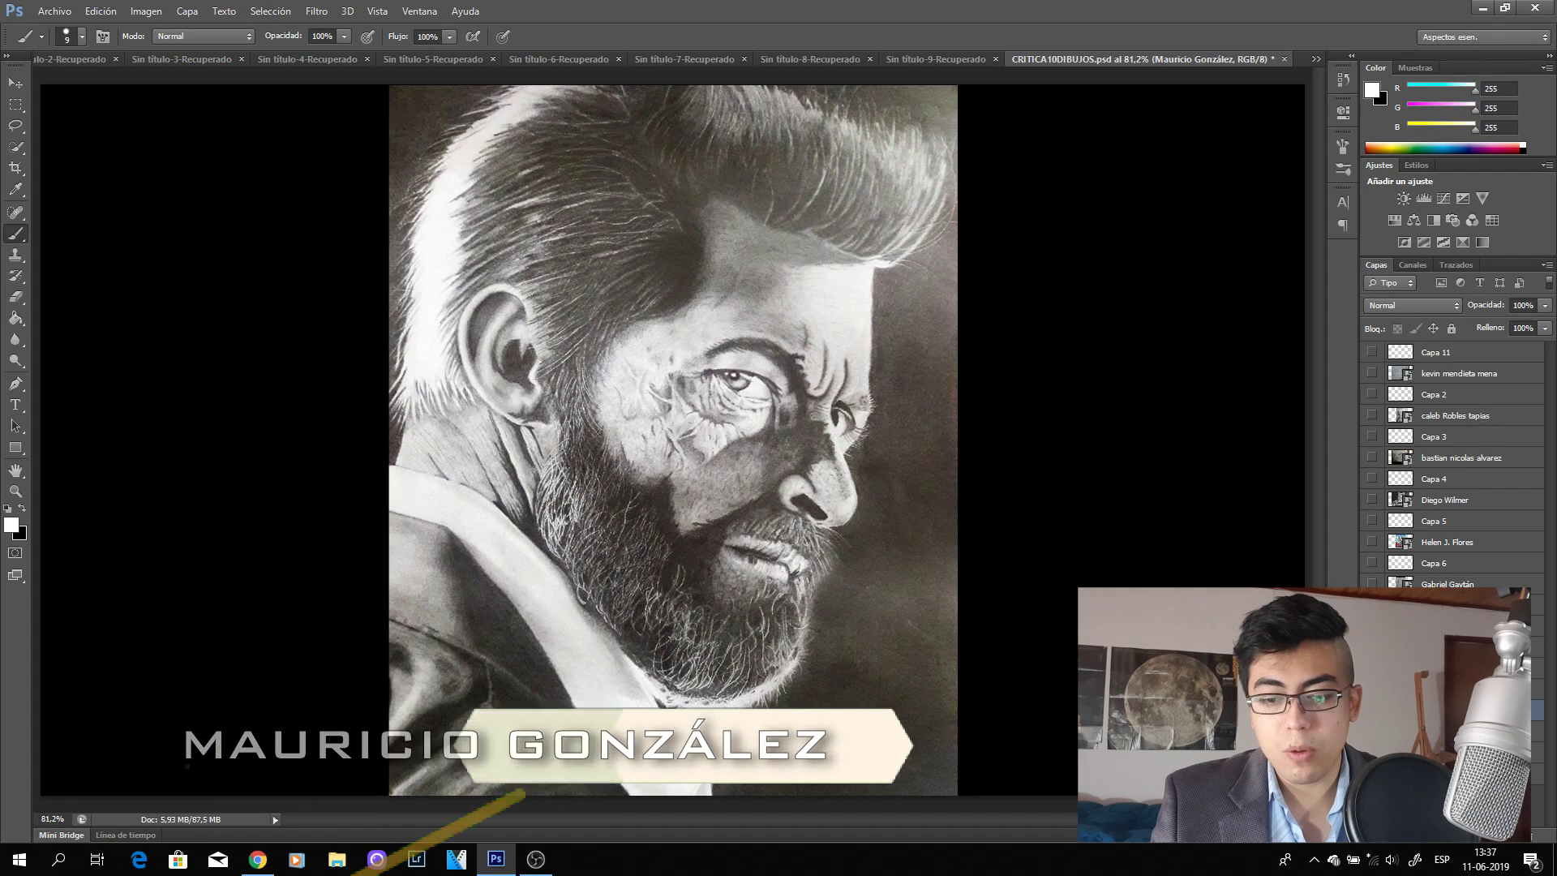
On Capa 10, paint white marks on the genie's raised shoulder and a curved stroke along the chest's lower edge.
key("alt+bracketright")
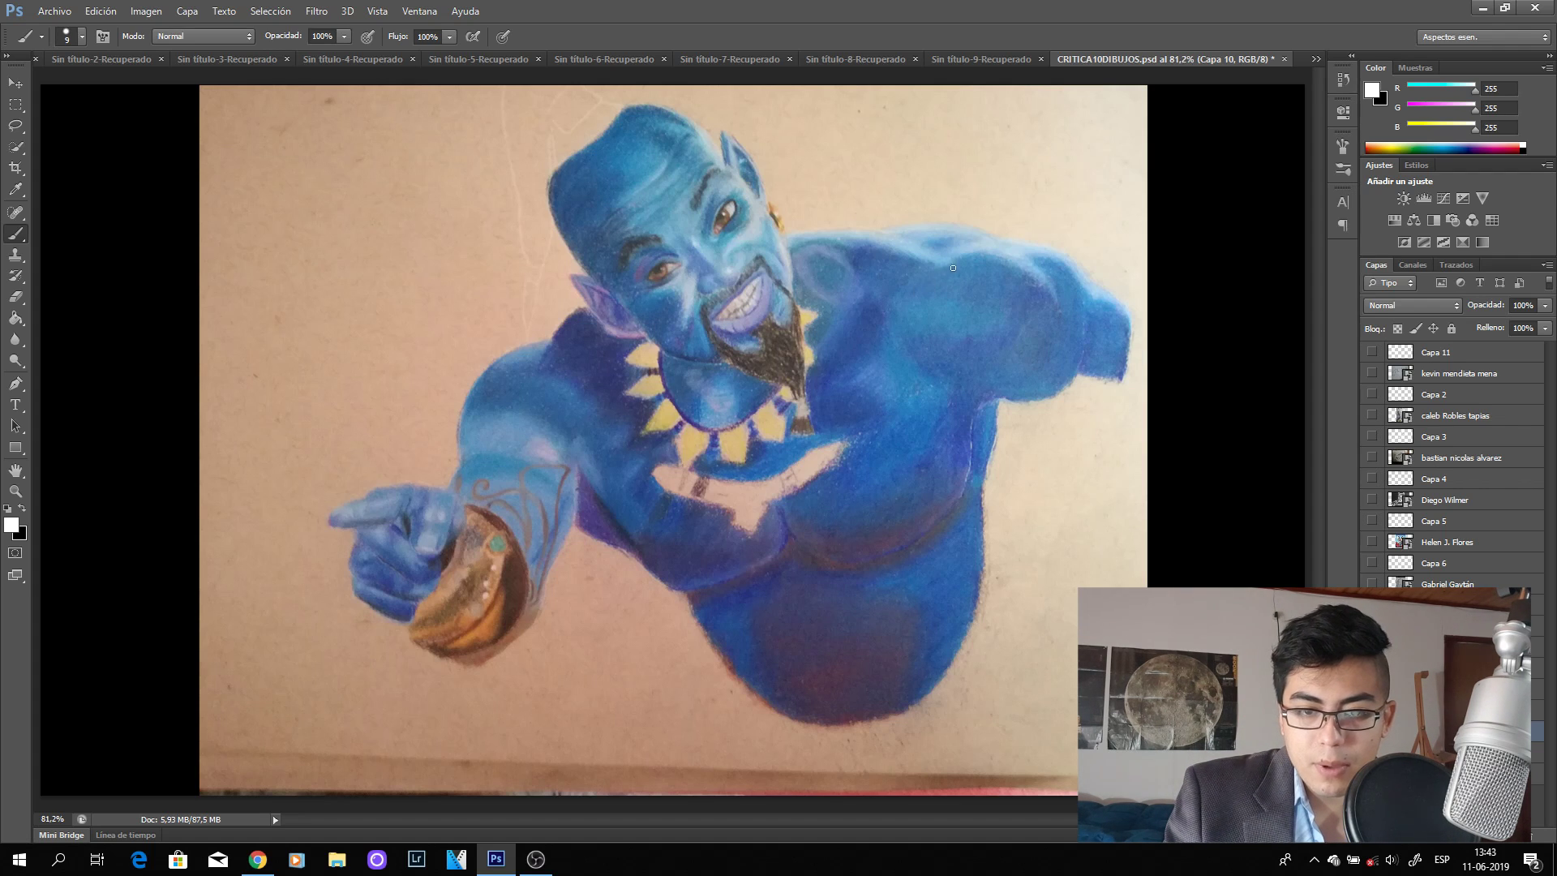
mouse_move(981, 267)
left_mouse_down()
mouse_move(963, 284)
mouse_move(980, 282)
mouse_move(968, 253)
mouse_move(937, 251)
left_mouse_up()
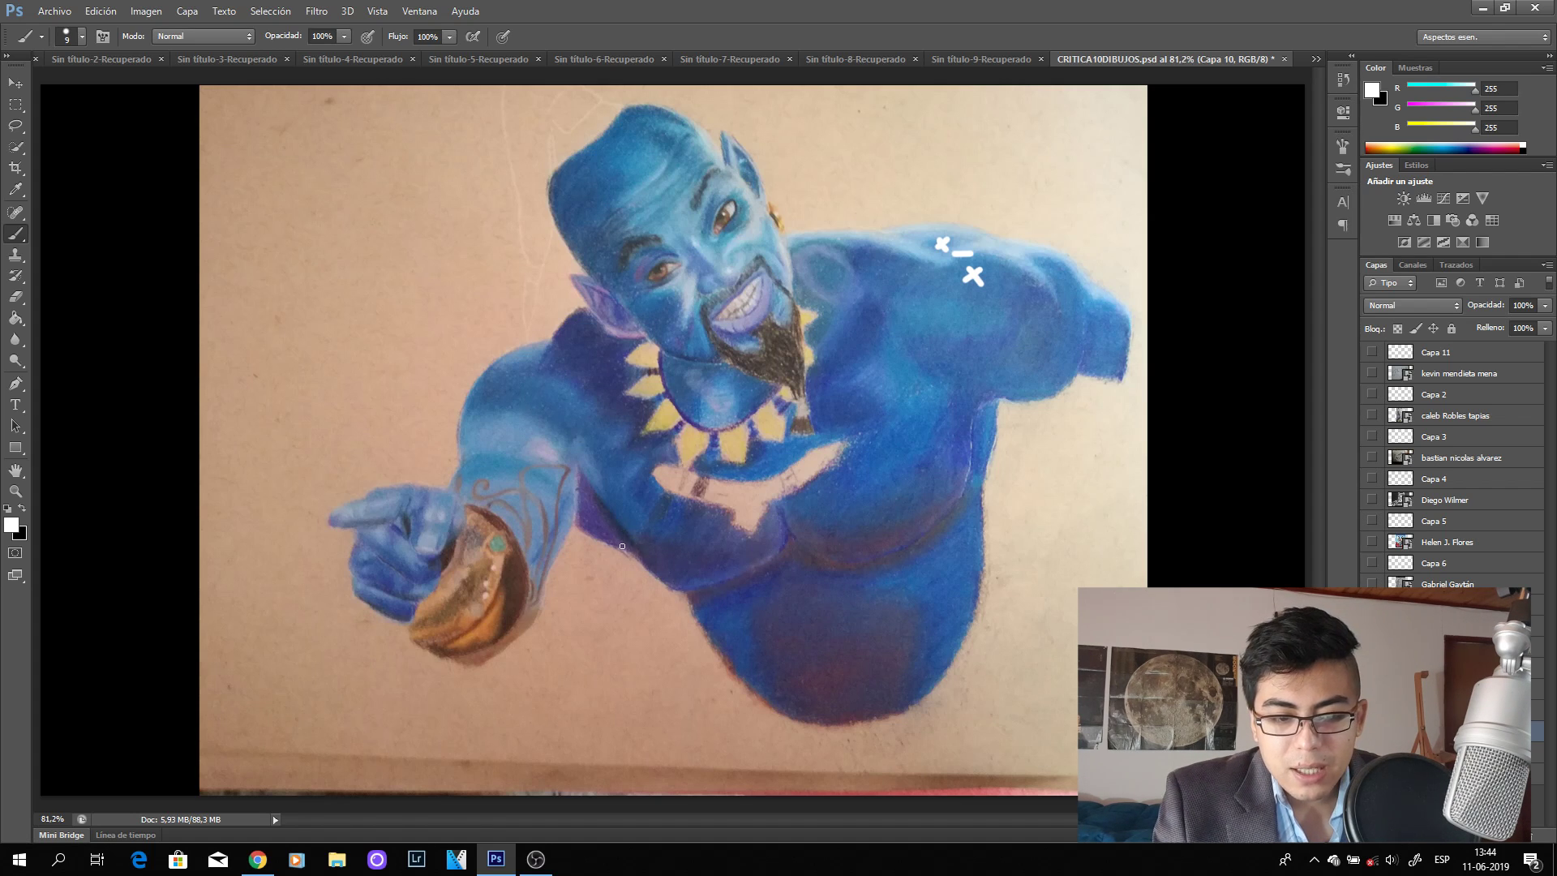
mouse_move(623, 546)
left_mouse_down()
mouse_move(685, 579)
mouse_move(735, 574)
left_mouse_up()
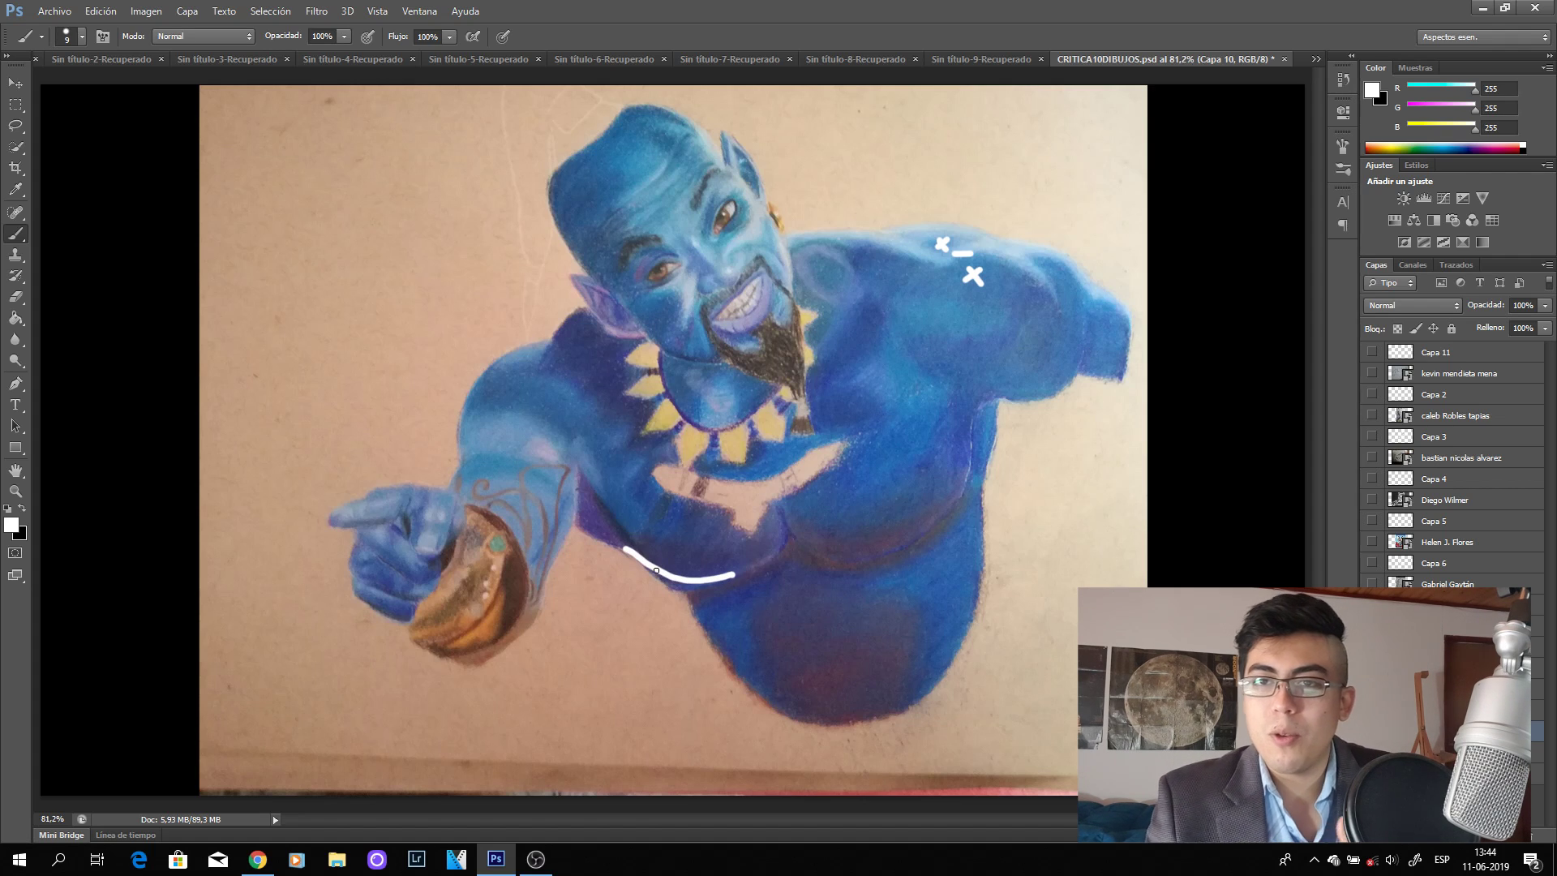